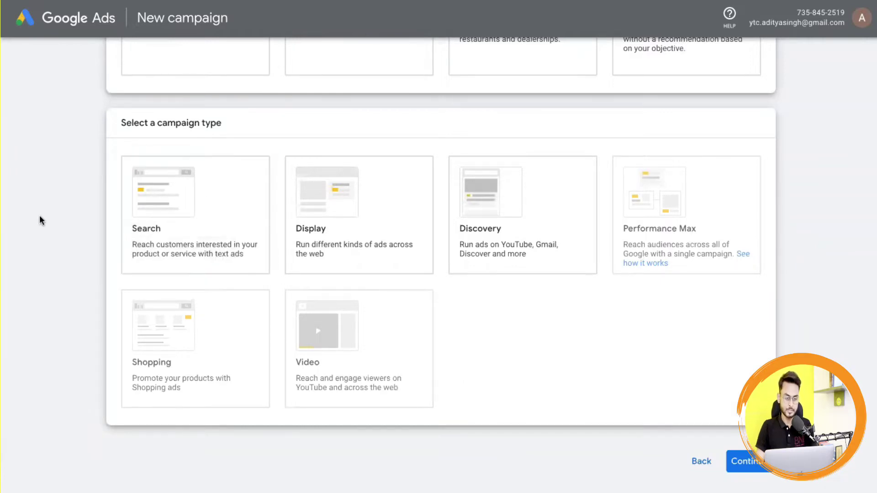
- Choose Search as the campaign type and continue to the campaign settings without creating a conversion action
scroll(89, 217, up, 4)
scroll(89, 217, down, 4)
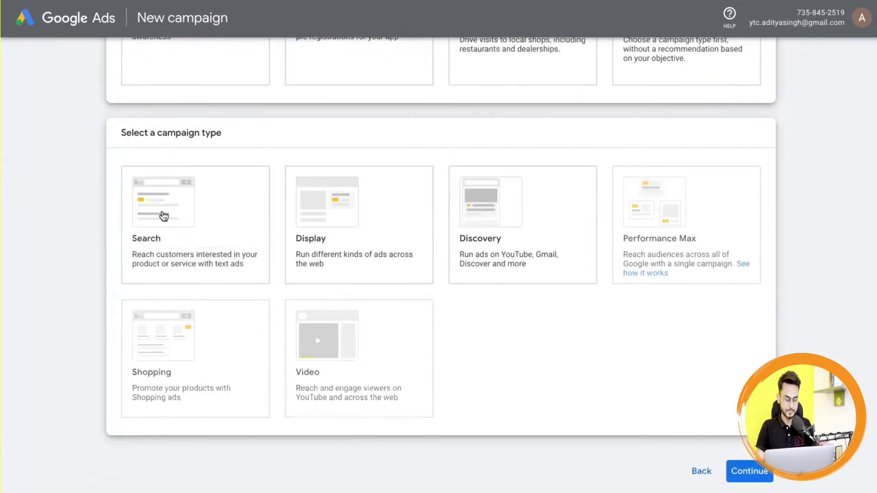
click(215, 211)
scroll(655, 367, down, 5)
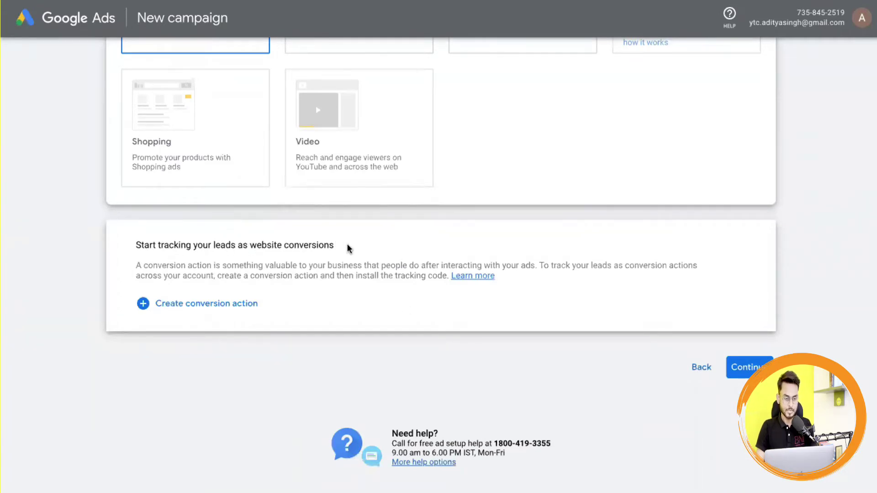
drag(346, 249, 297, 246)
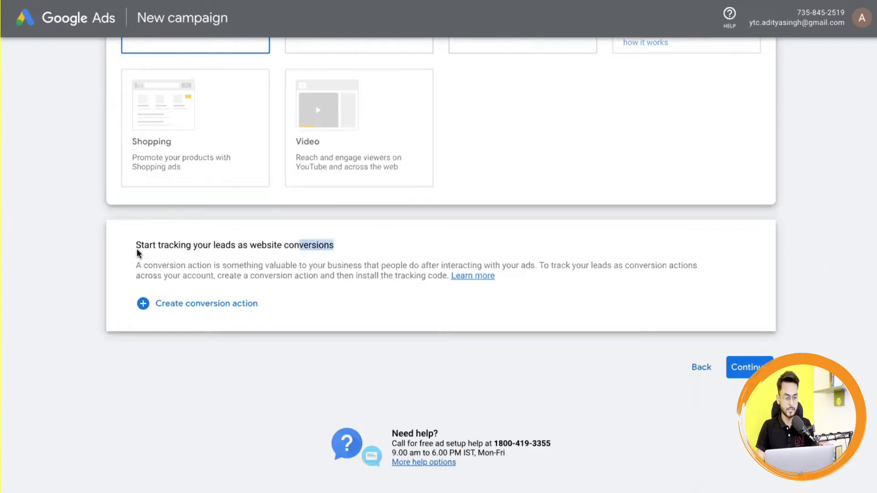
click(151, 248)
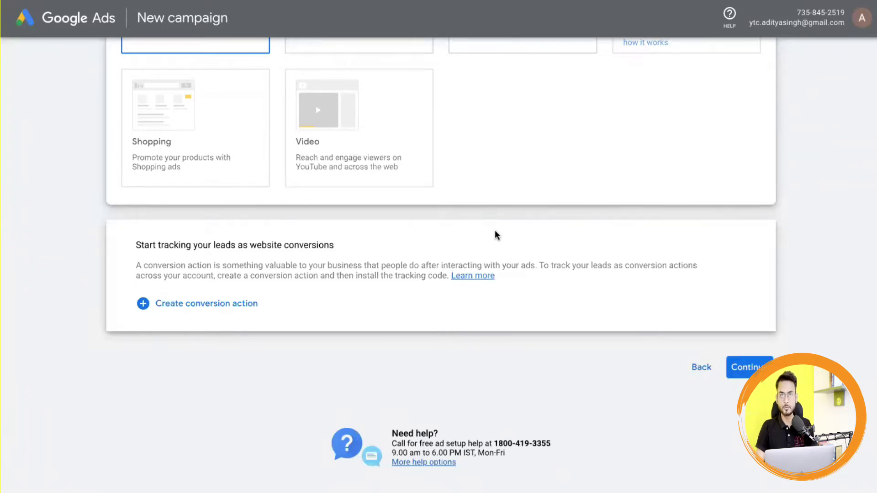
click(744, 376)
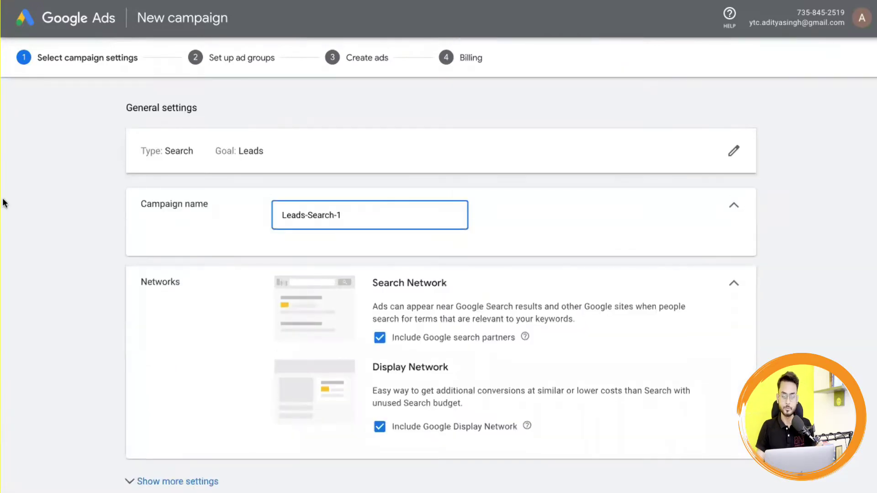
- Rename the campaign as "LS- 8 May 22"
scroll(443, 272, down, 1)
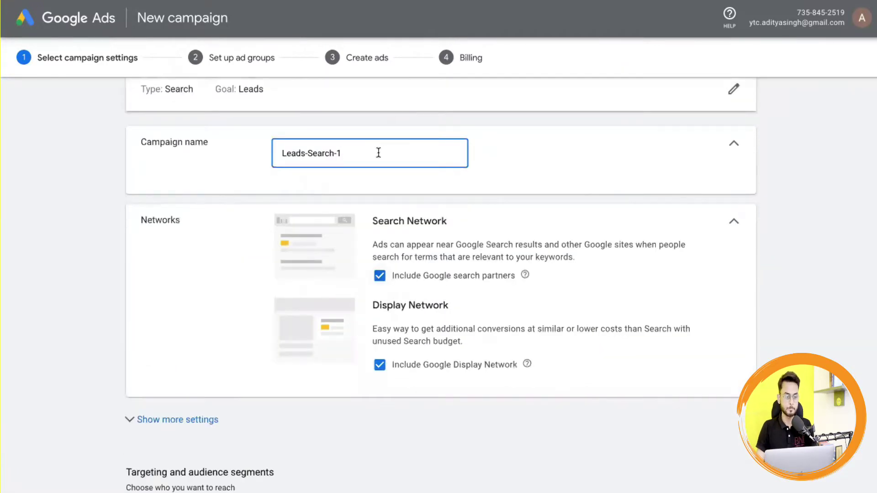
drag(389, 151, 278, 153)
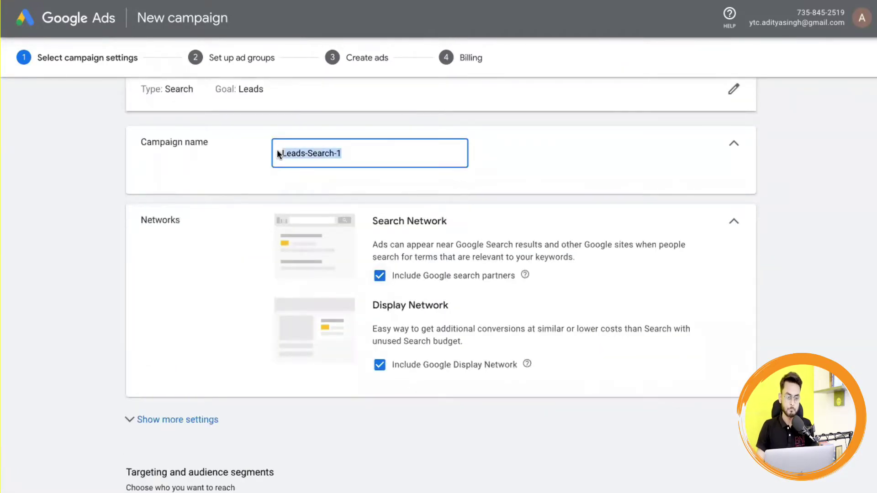
text(LS-)
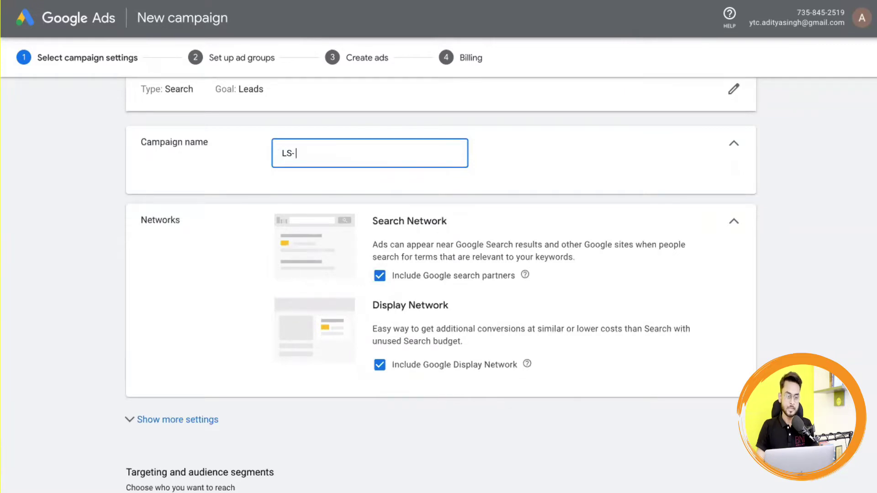
text( 8 May )
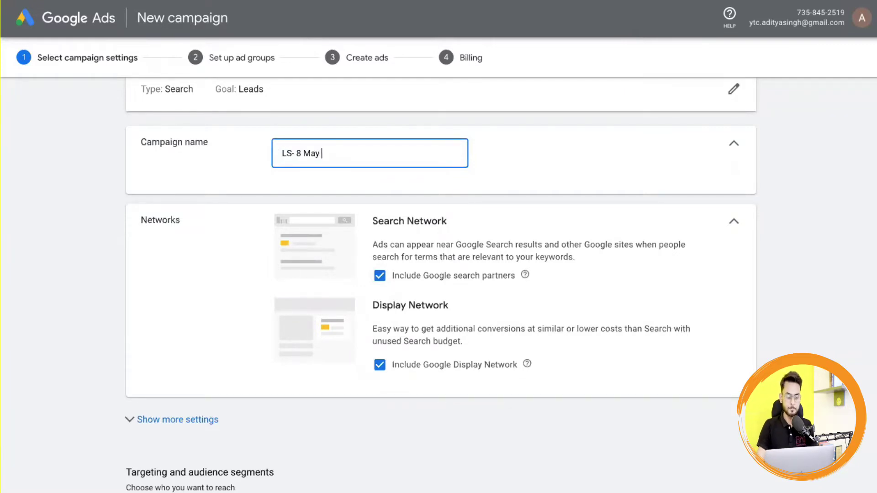
text(22)
- Exclude both Google search partners and the Google Display Network from the campaign's networks
scroll(148, 288, down, 1)
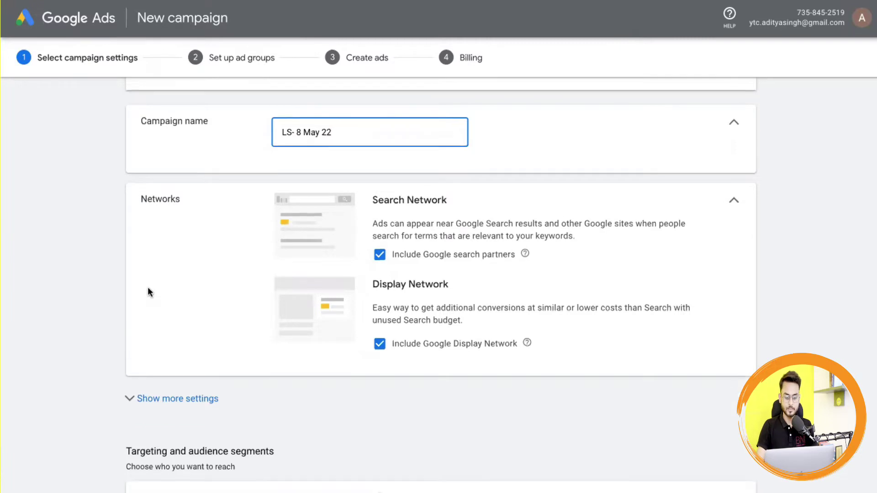
scroll(147, 287, down, 3)
scroll(147, 287, up, 2)
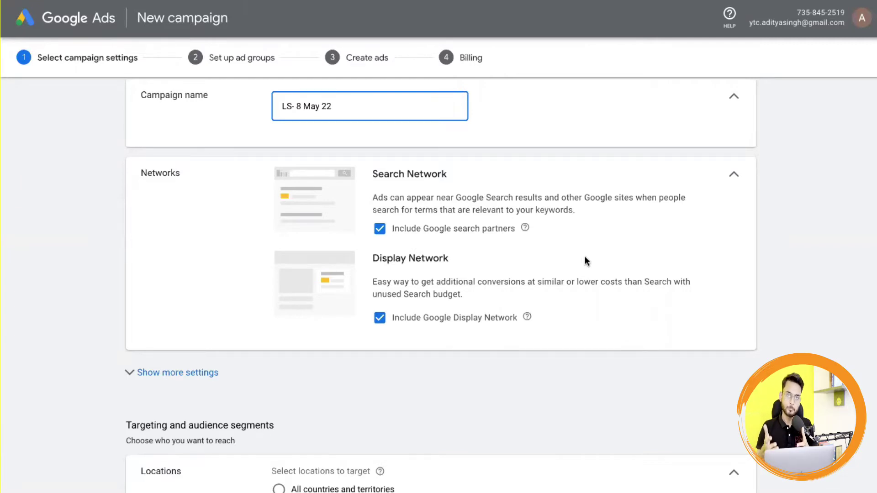
click(381, 229)
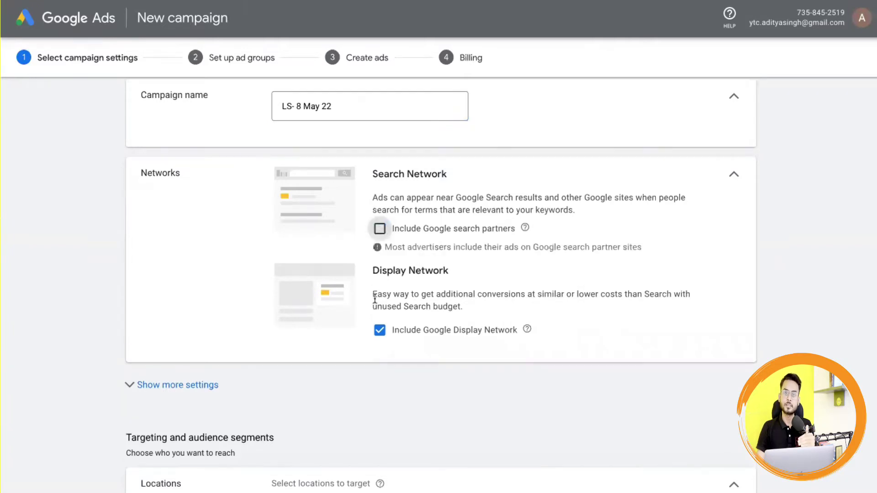
click(379, 330)
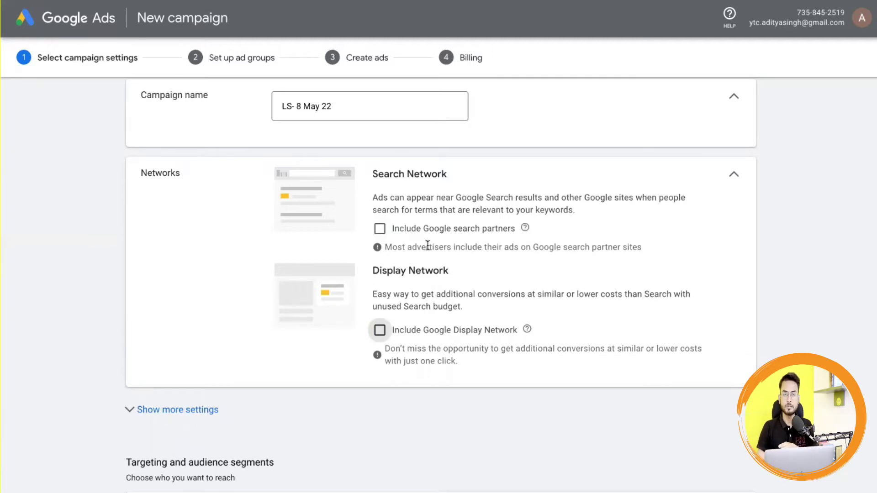
- Switch the location targeting from India to another location and target the city of Noida, Uttar Pradesh
scroll(183, 312, down, 7)
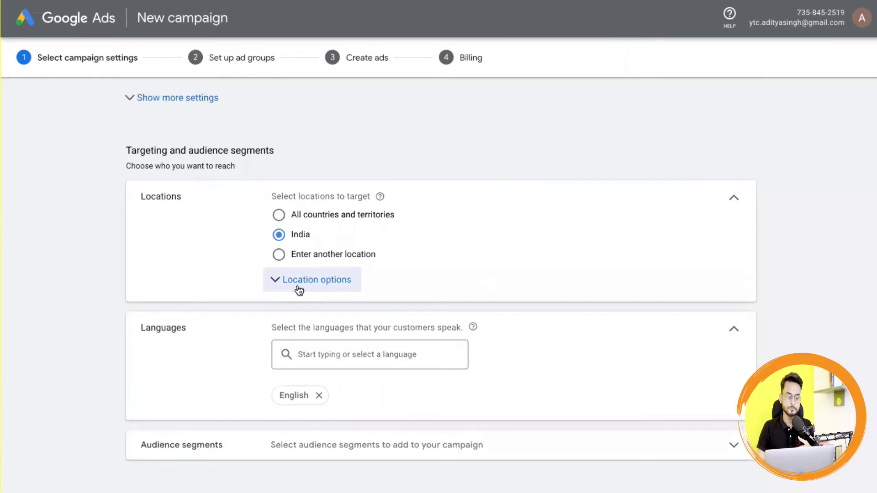
click(299, 290)
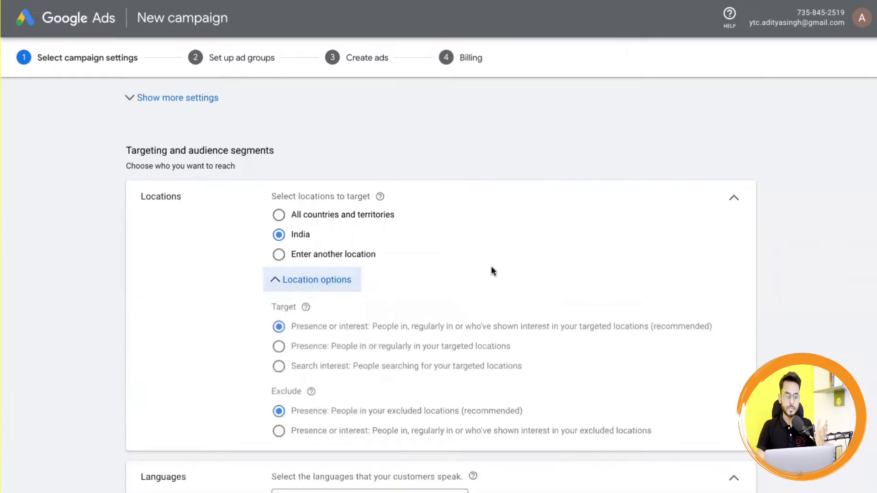
scroll(492, 270, down, 1)
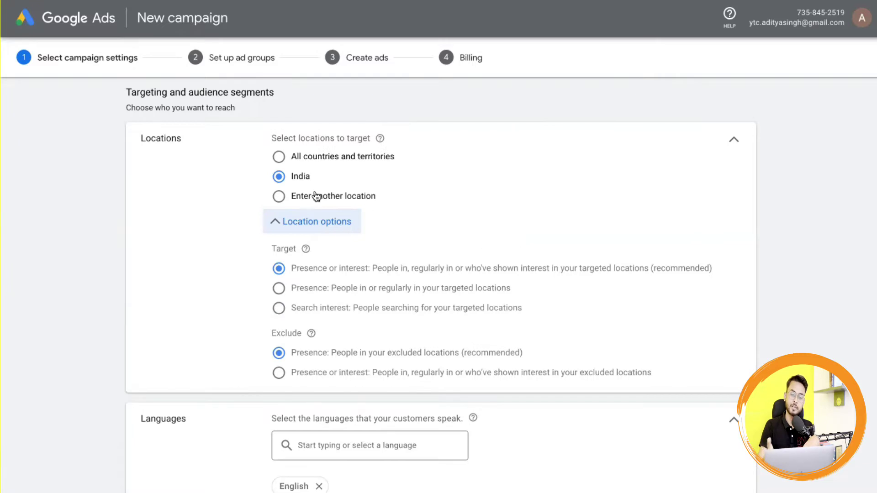
scroll(365, 242, down, 1)
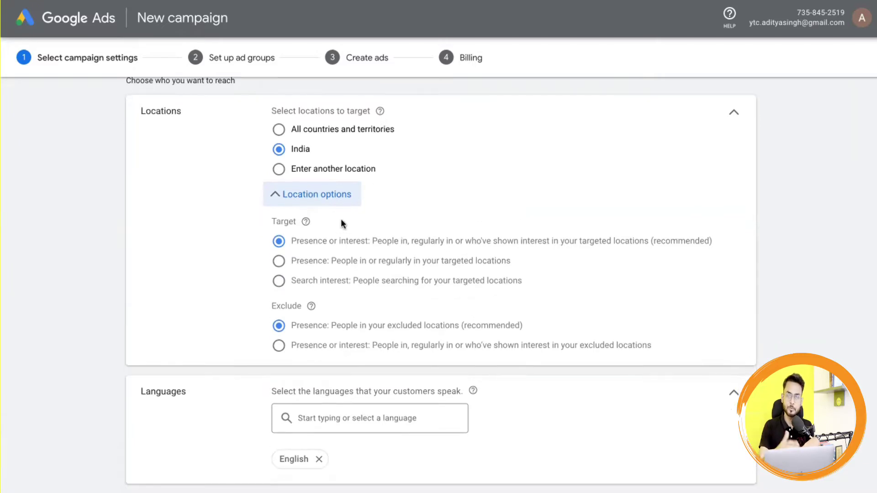
click(319, 199)
click(299, 173)
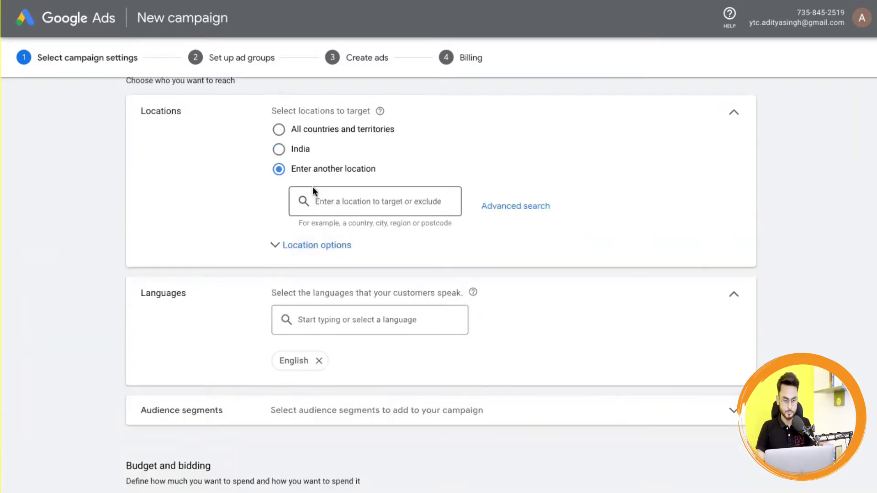
click(317, 197)
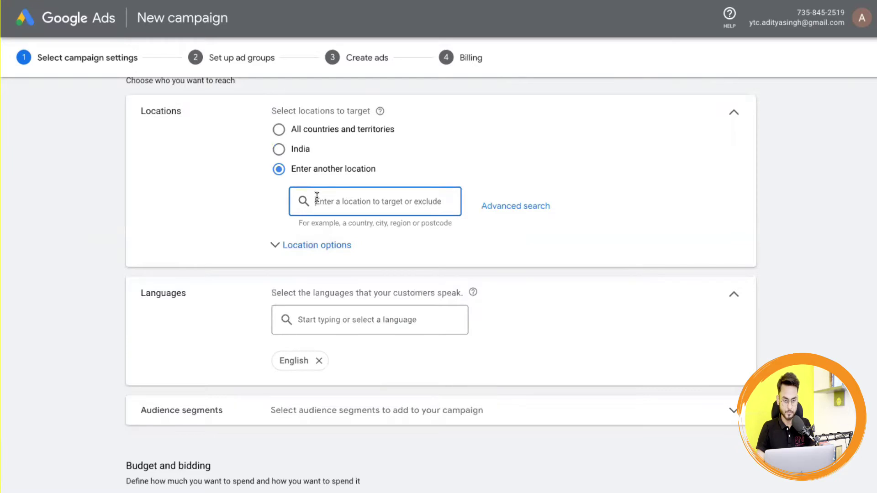
text(Noida)
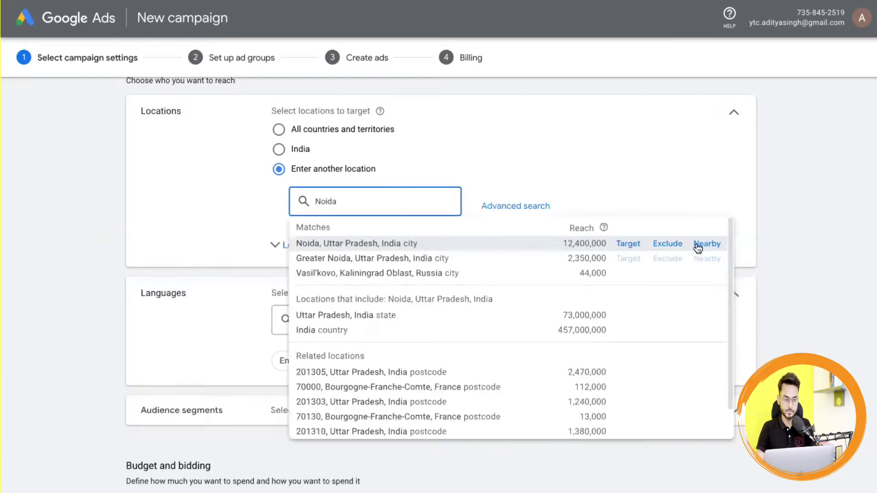
click(632, 244)
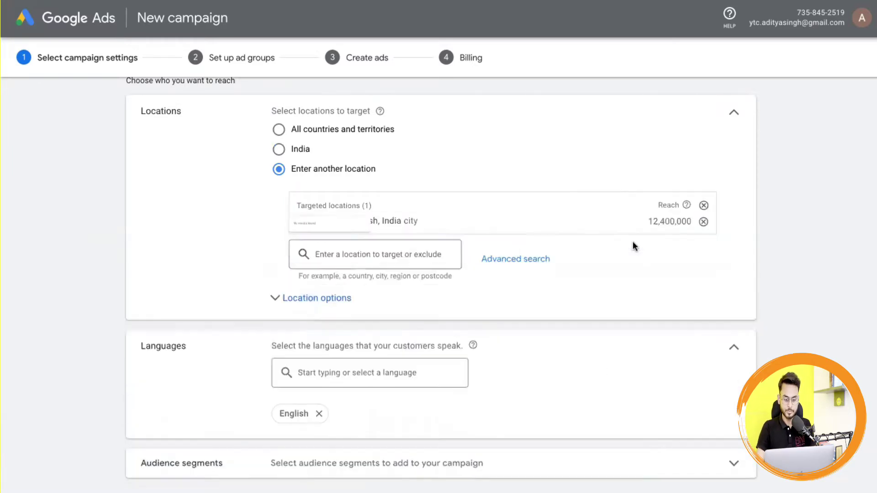
- Add the city of Lucknow, Uttar Pradesh and the union territory of Delhi, India as targeted locations
click(374, 264)
text(Lucknow)
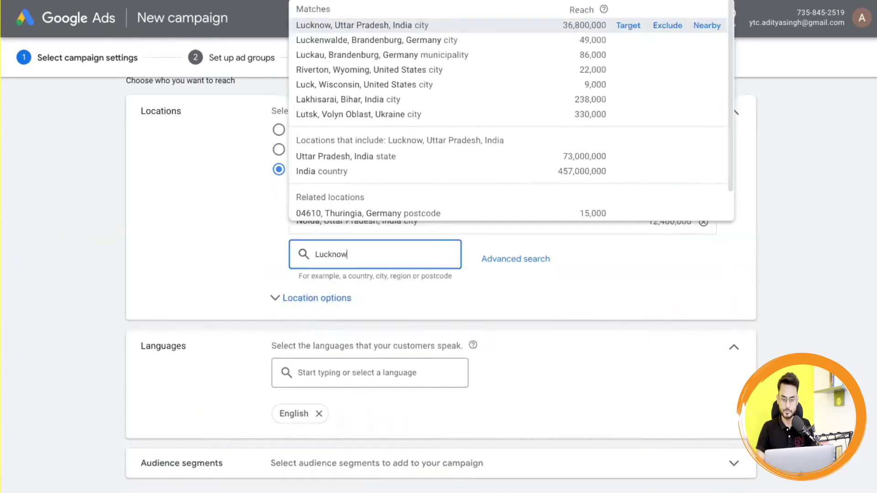
click(626, 26)
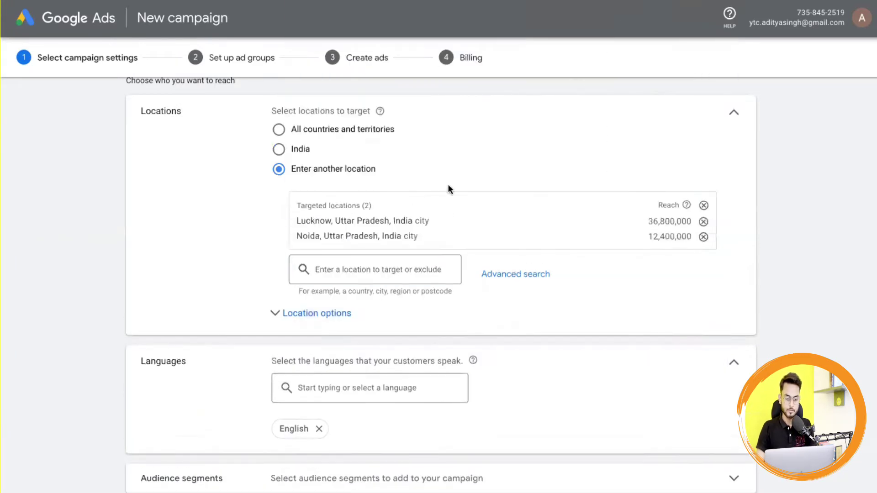
click(327, 270)
text(Delhi)
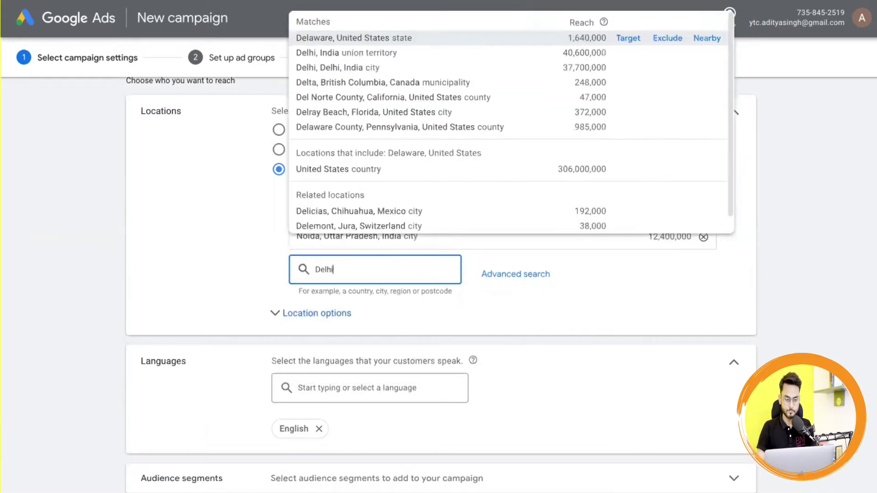
click(633, 39)
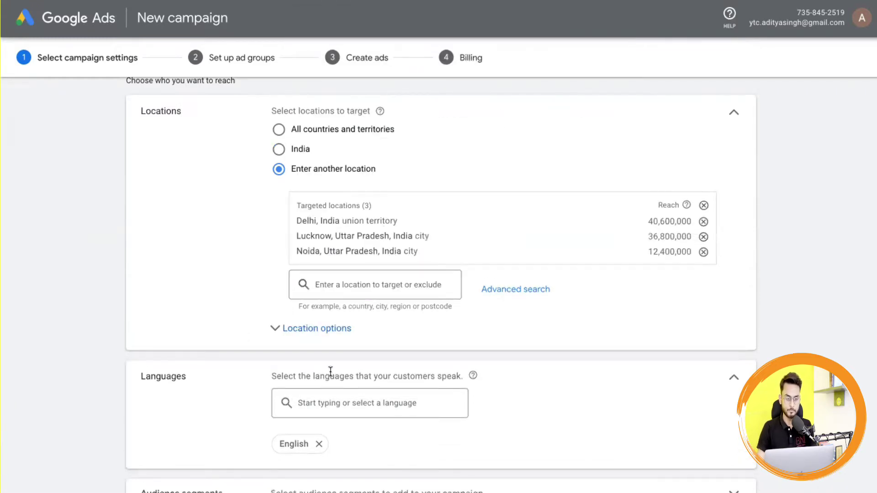
- Set the location target option to "Presence: People in or regularly in your targeted locations"
click(282, 337)
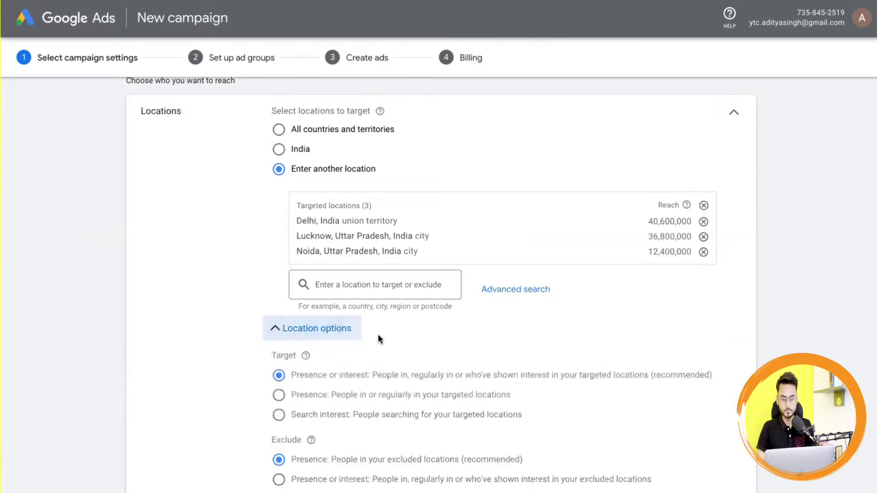
scroll(378, 339, down, 1)
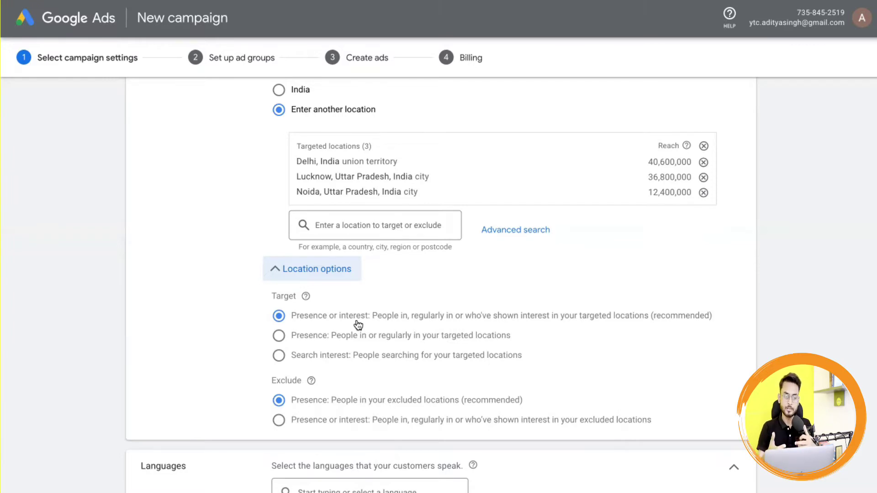
click(279, 338)
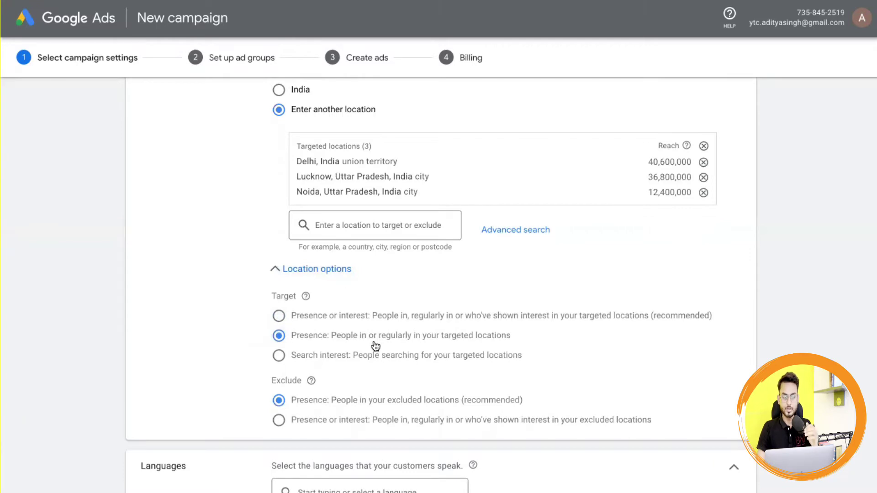
scroll(376, 345, down, 2)
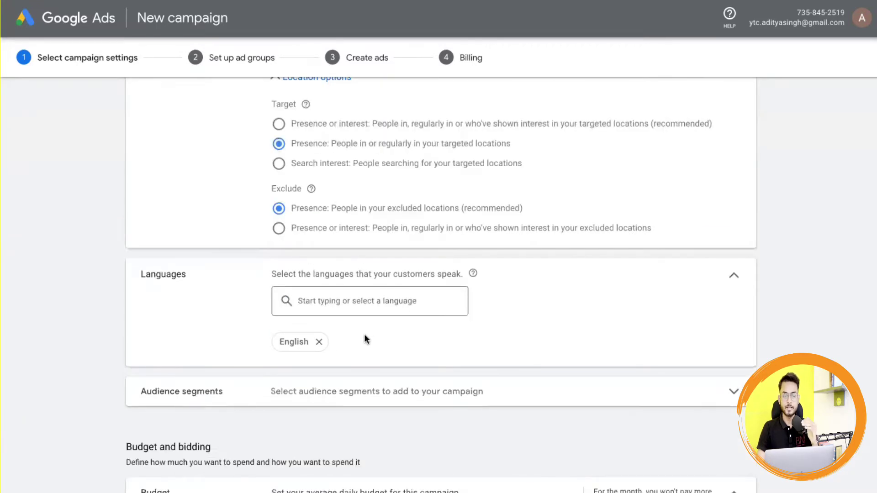
click(337, 303)
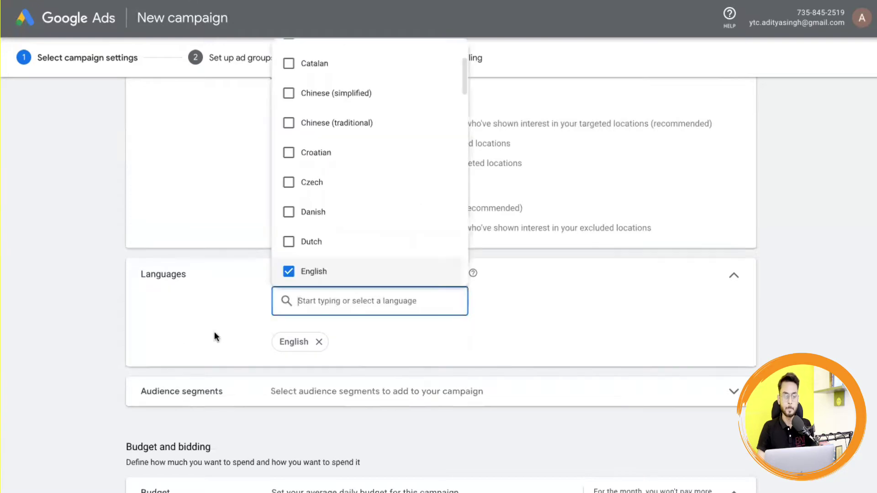
click(190, 329)
- Set the campaign's average daily budget to ₹500
scroll(201, 324, down, 3)
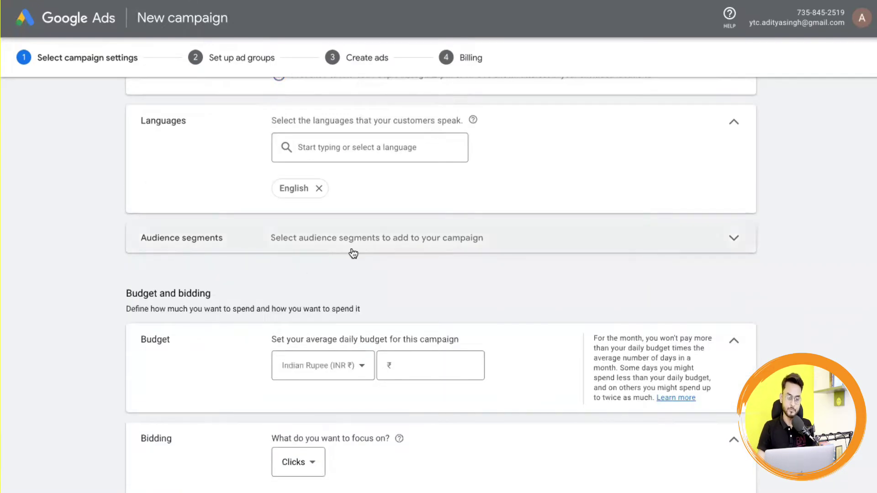
scroll(460, 242, down, 2)
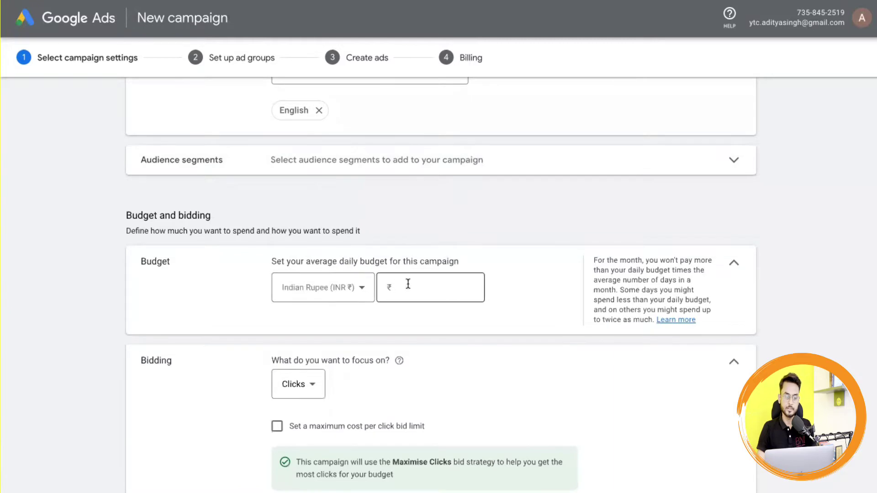
scroll(408, 283, down, 2)
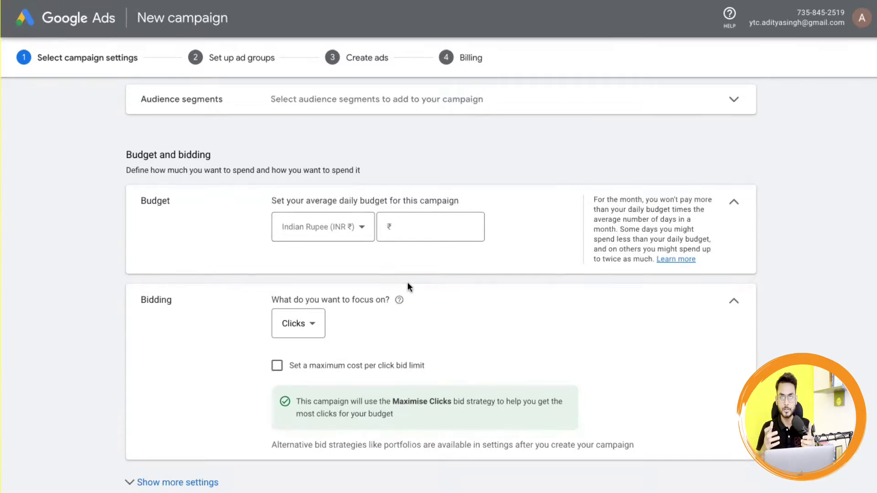
click(413, 222)
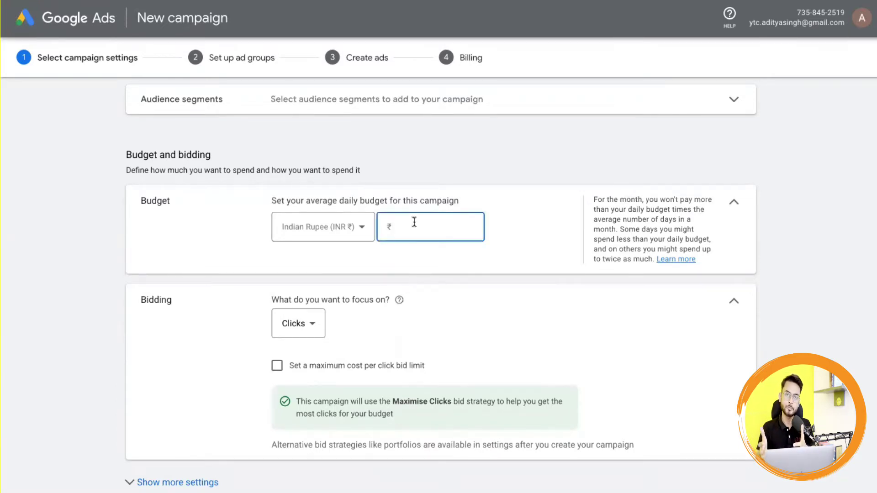
text(500)
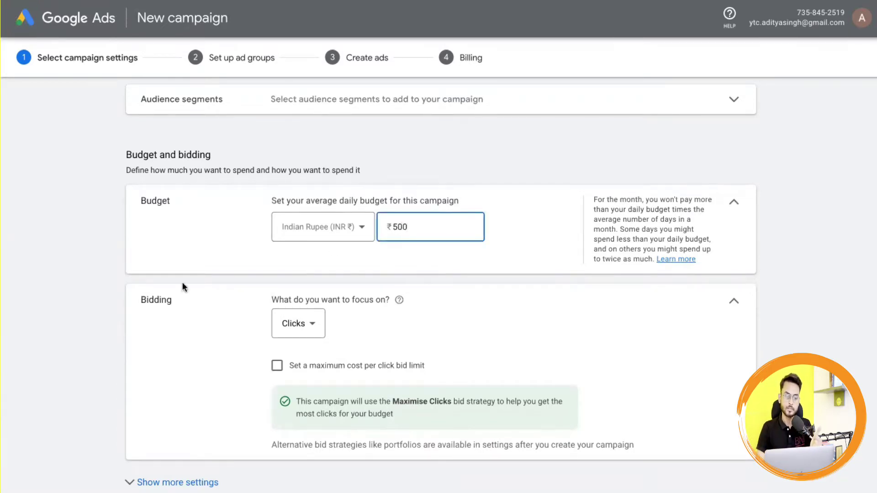
- Examine the available bidding focus options for the campaign, keeping the focus on Clicks
click(155, 267)
scroll(156, 267, down, 2)
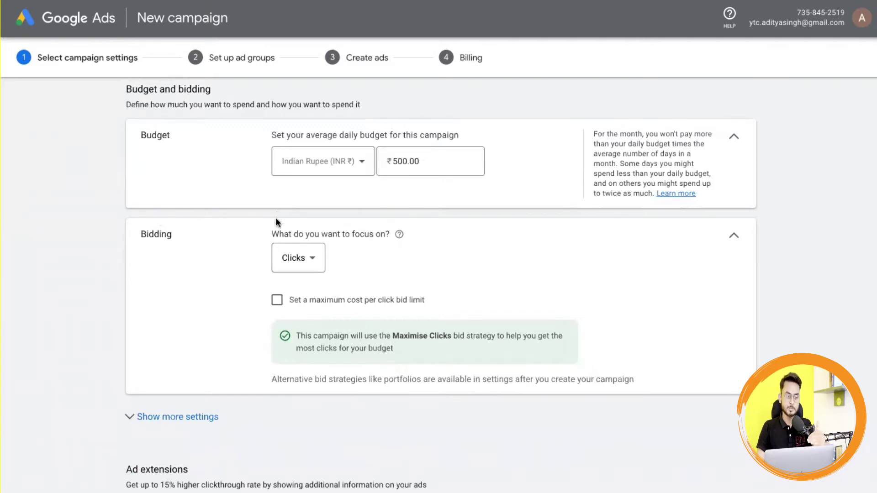
scroll(397, 241, down, 2)
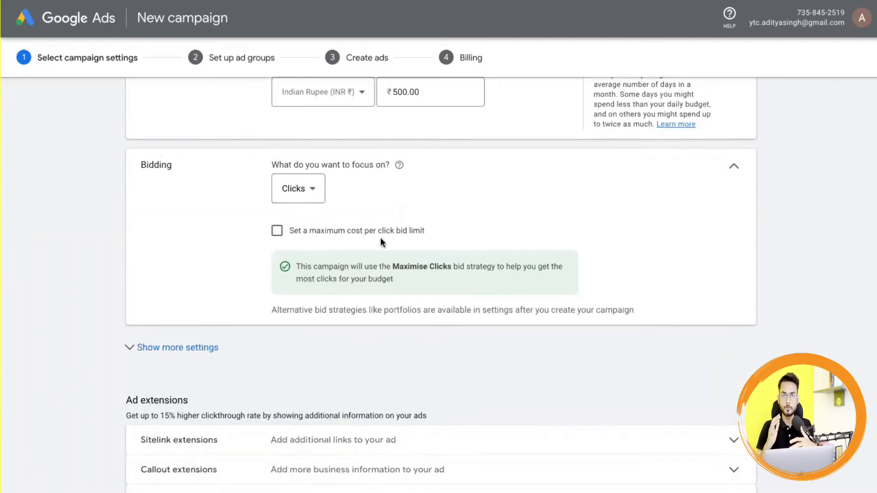
click(319, 200)
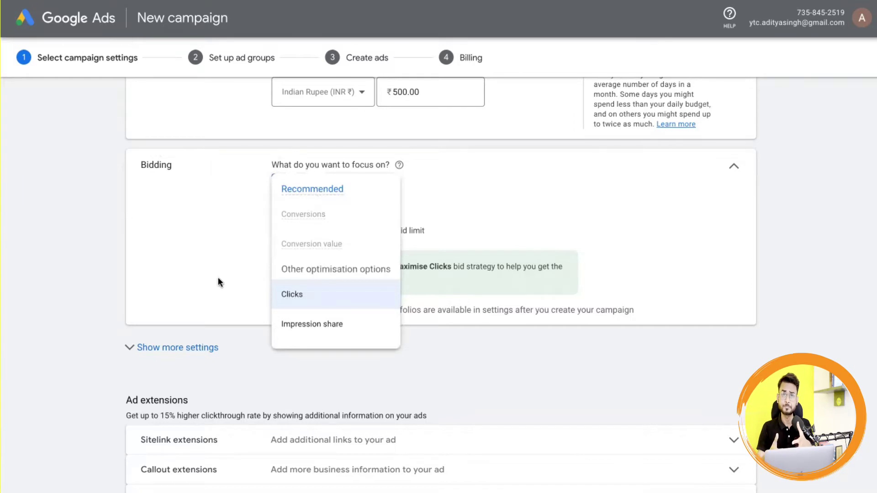
click(235, 230)
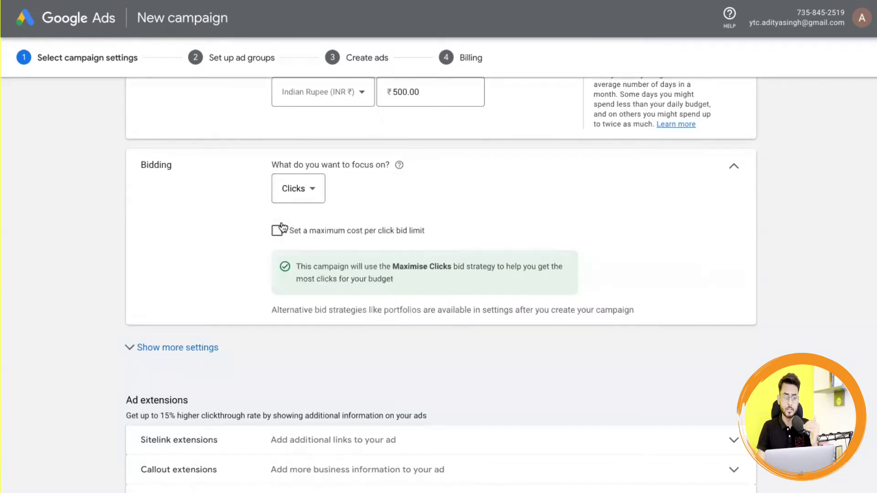
click(301, 199)
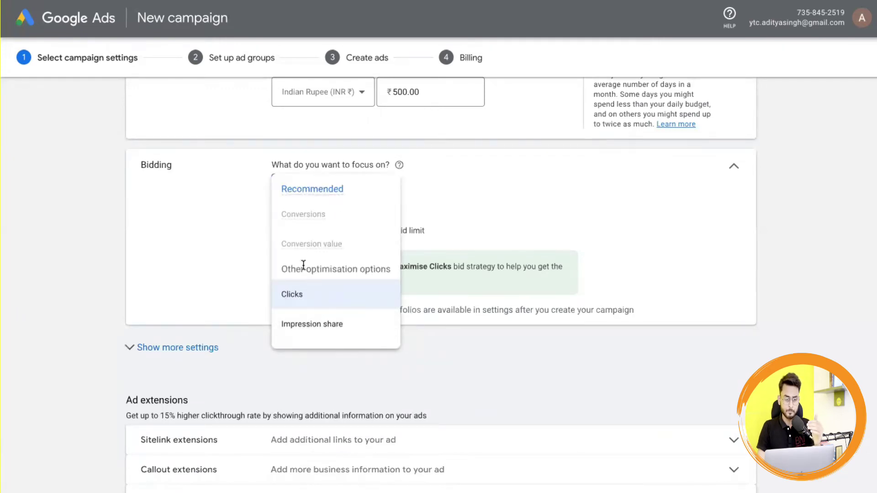
click(217, 227)
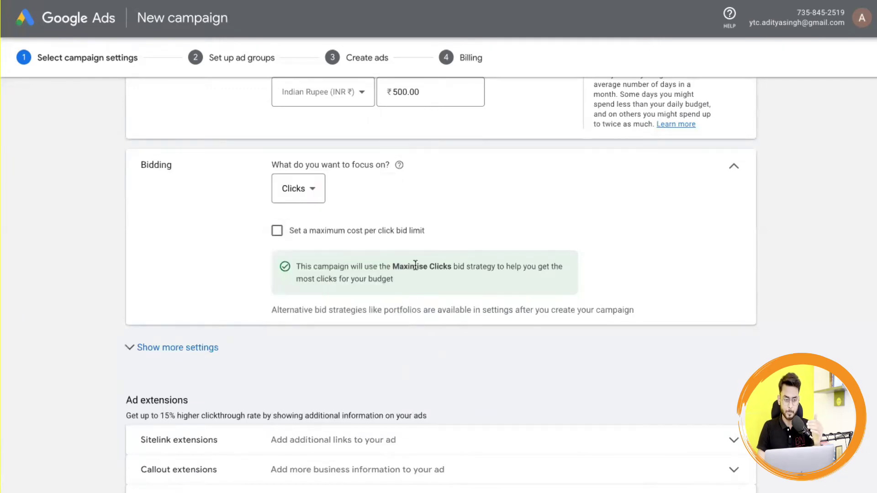
- Enable the maximum cost per click bid limit and set it to ₹20
click(277, 231)
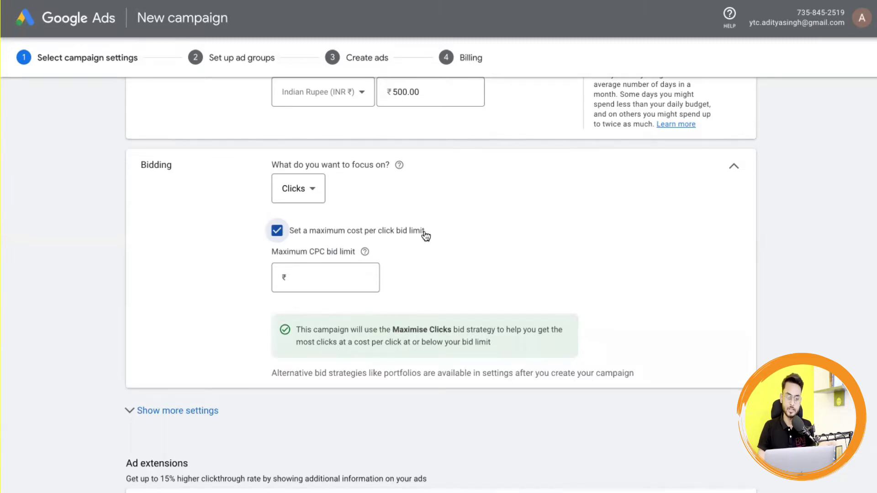
click(322, 280)
text(20)
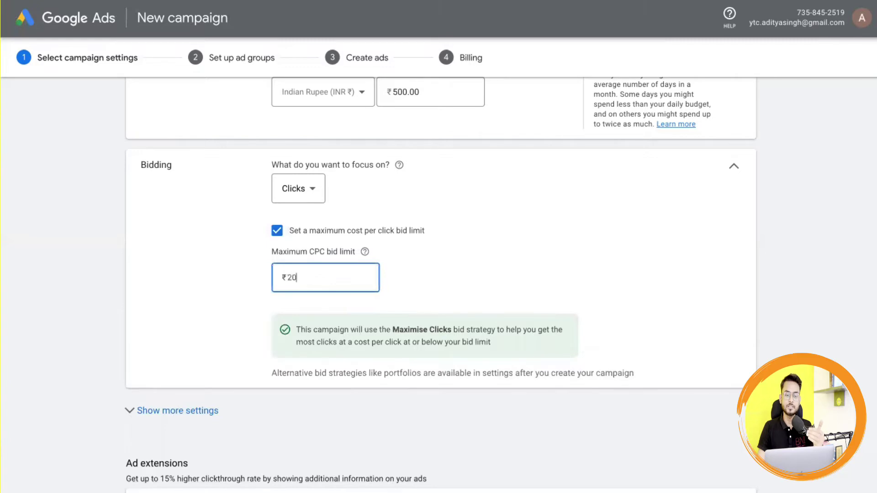
click(484, 289)
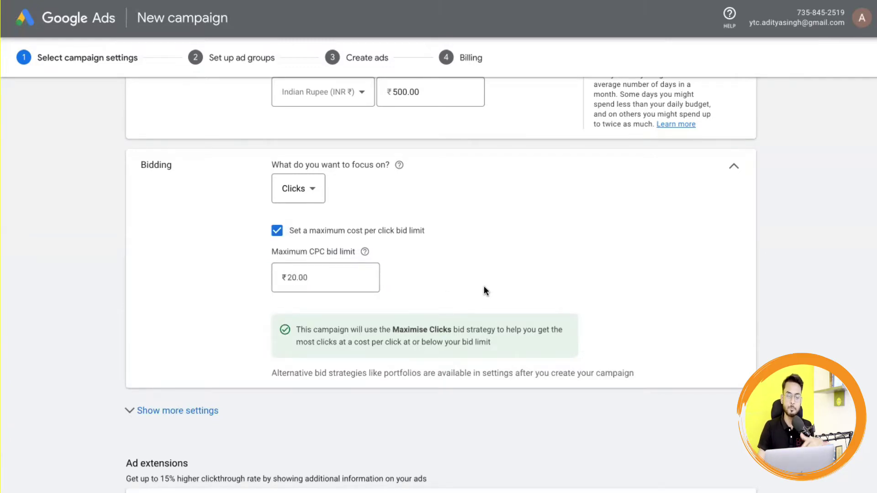
- Remove the maximum cost per click bid limit from the campaign's bidding settings
click(277, 230)
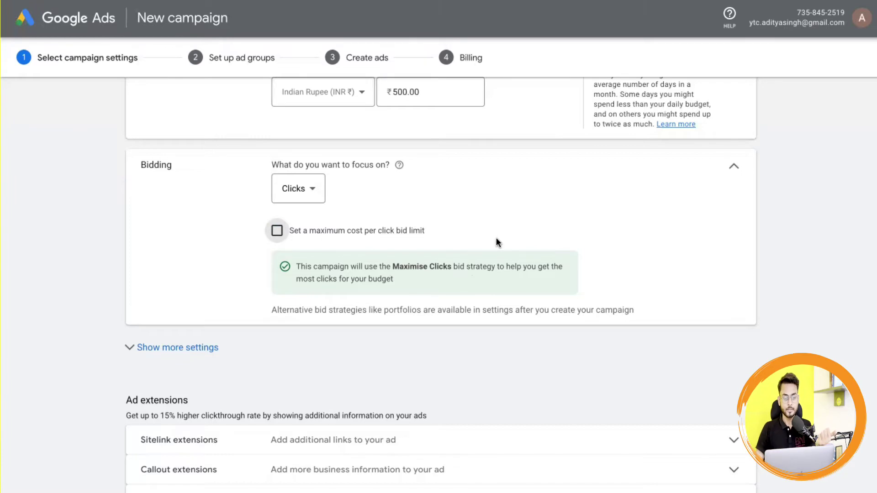
click(277, 230)
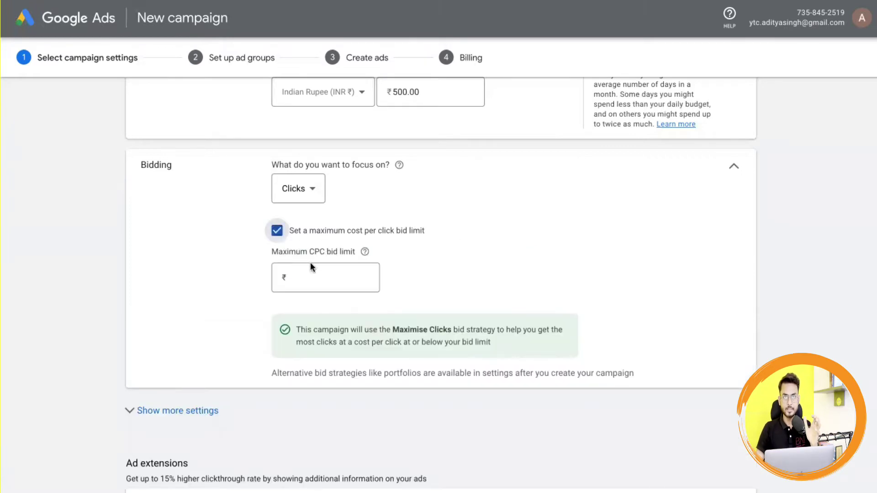
click(303, 281)
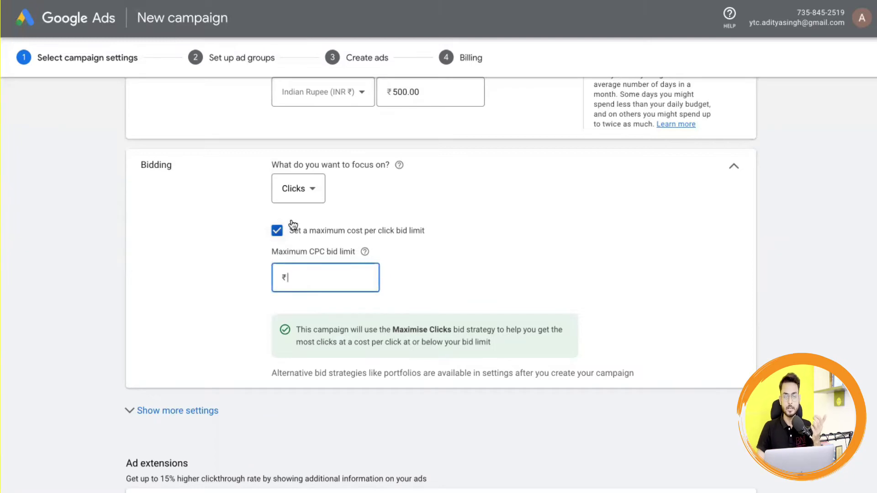
click(277, 231)
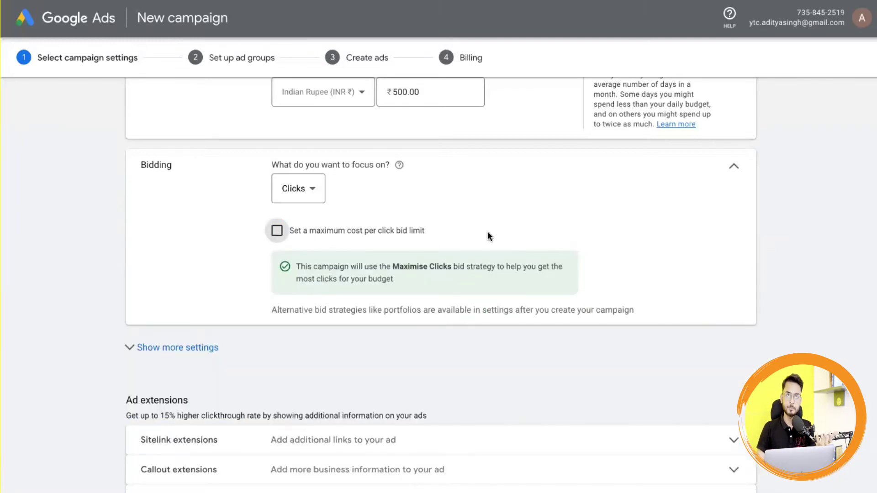
- Open the call extension form without filling it in, and save the campaign settings to continue to ad group setup
scroll(487, 234, down, 2)
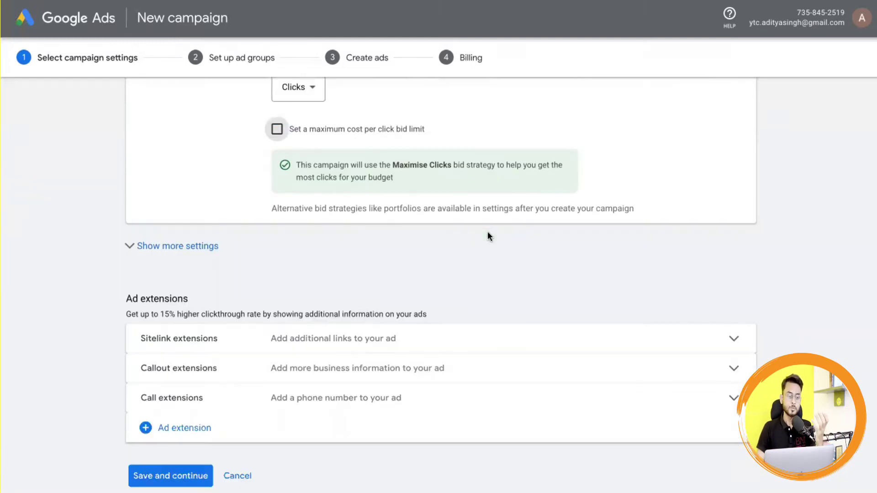
scroll(406, 298, down, 2)
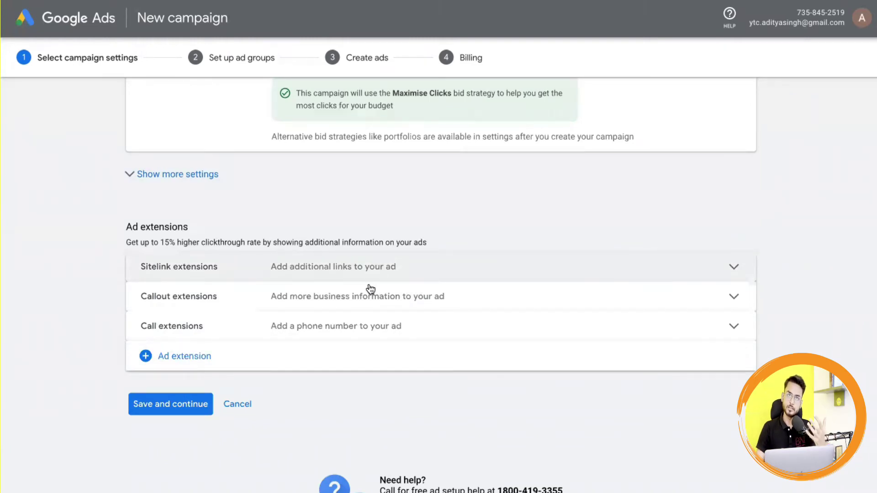
click(308, 326)
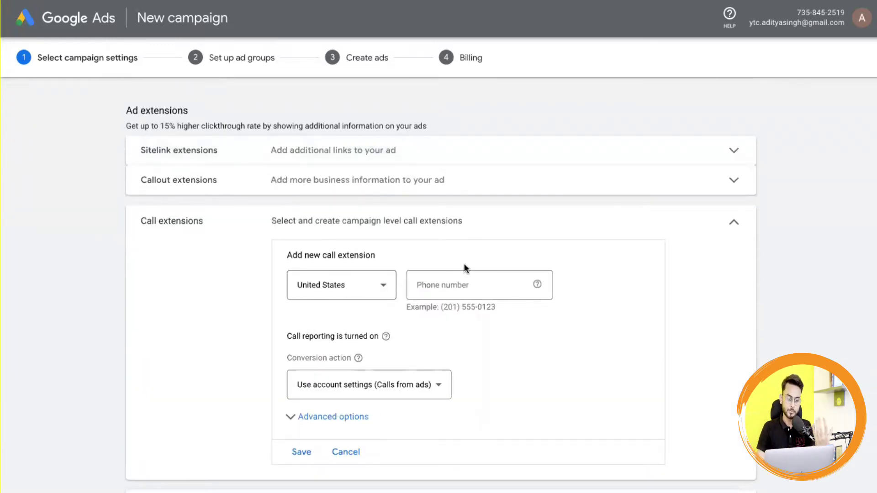
scroll(456, 295, down, 1)
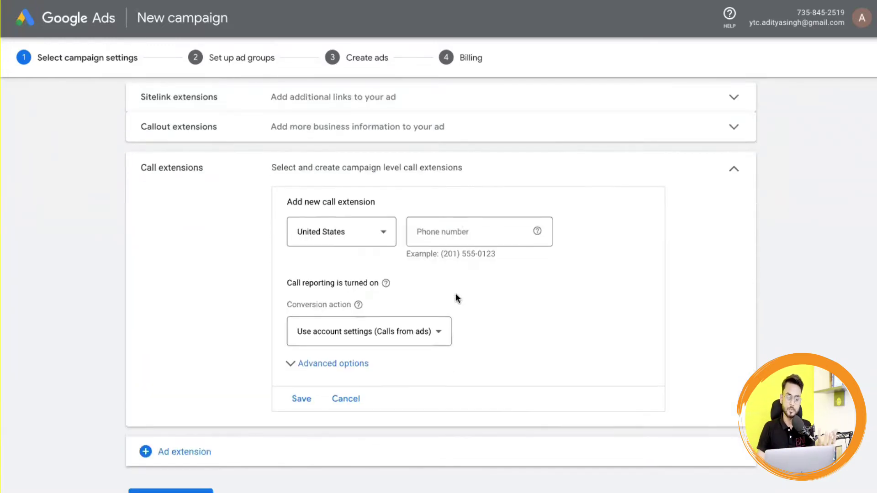
scroll(456, 296, down, 3)
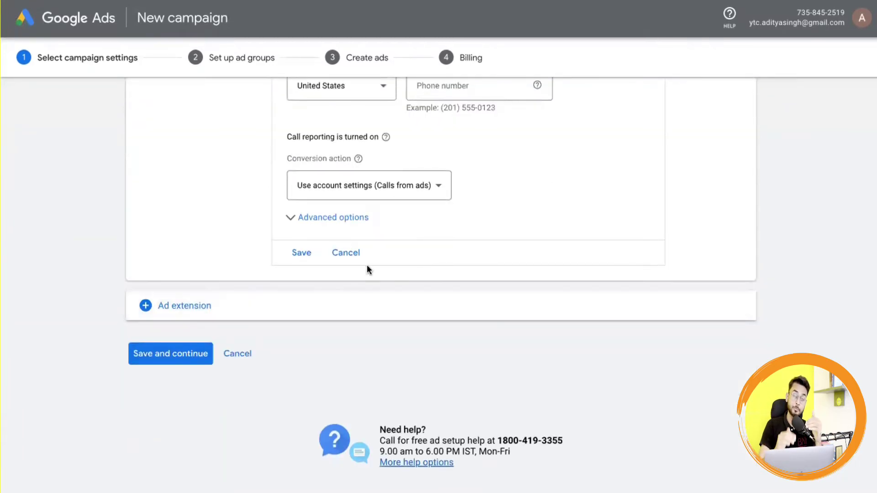
click(181, 354)
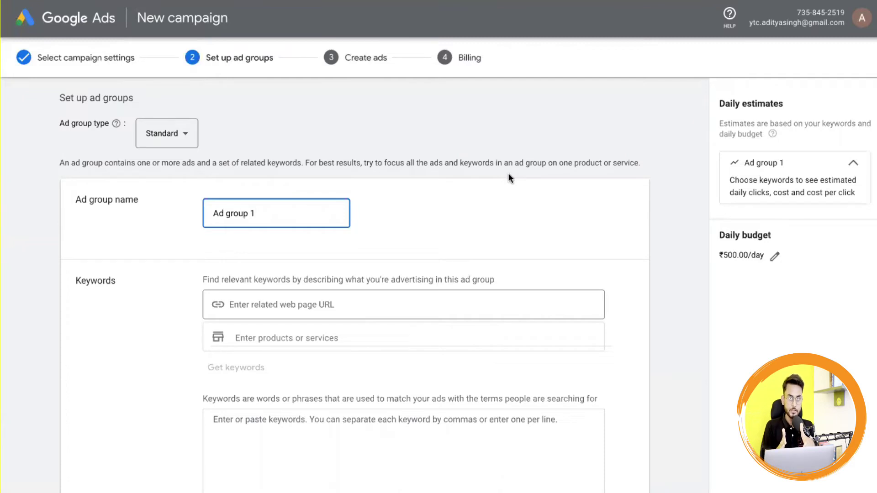
- Switch to a new browser tab and search Google for "Dentisr in delhi"
click(162, 308)
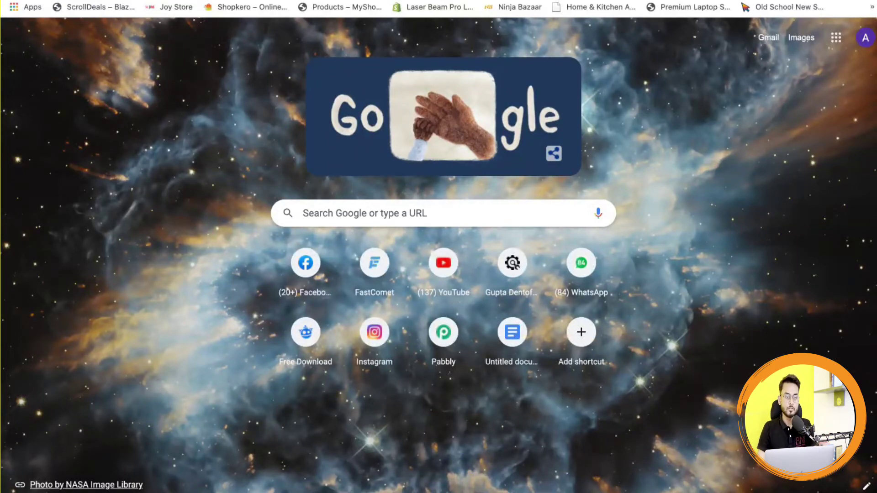
text(Dentiat)
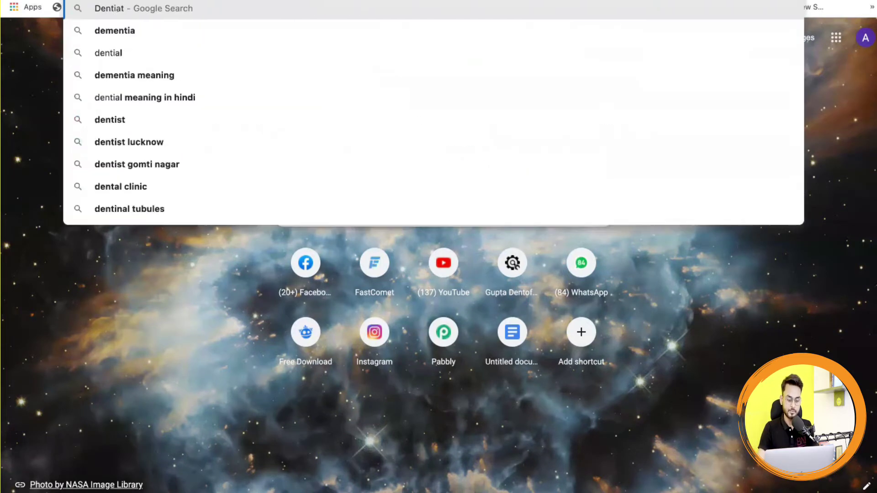
key(BackSpace)
key(BackSpace)
text(sr)
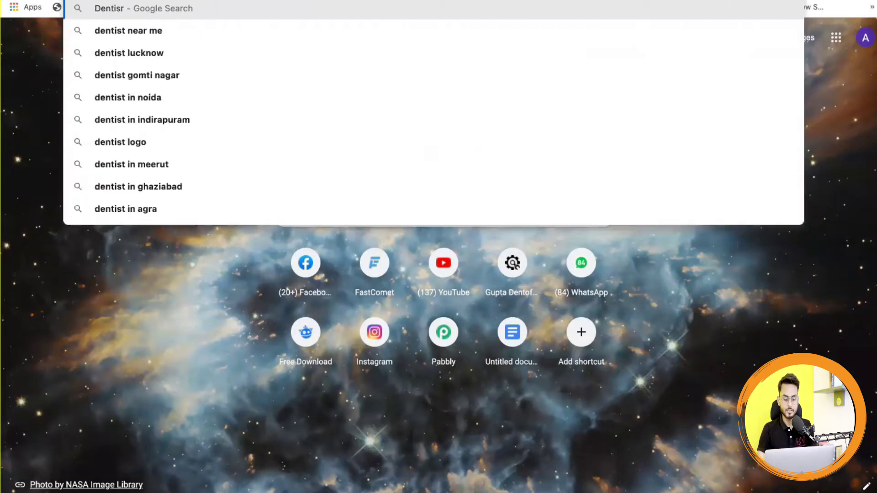
text( in delhi)
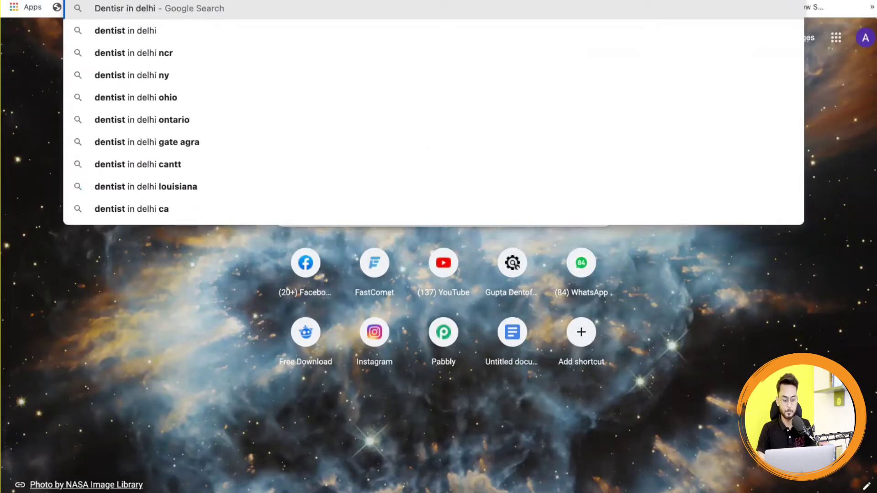
key(Return)
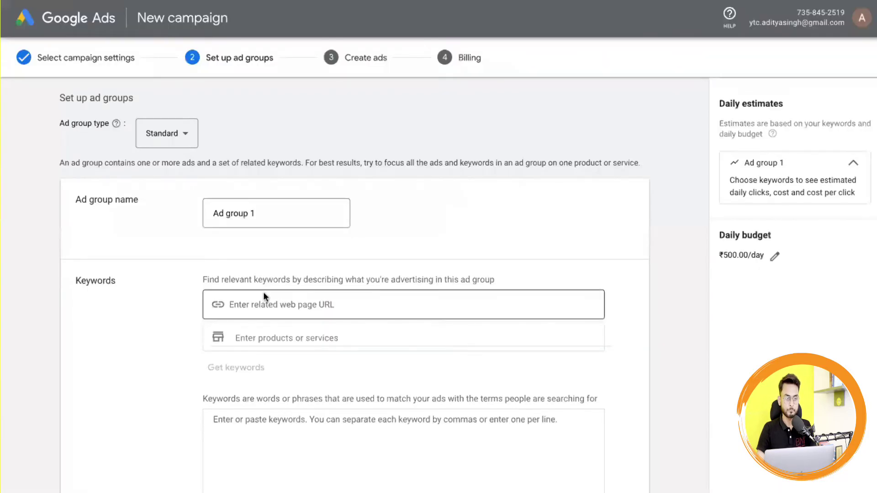
- Enter the copied dentzzdental.com dental-implants page as the ad group's related web page URL and get keywords from it
click(262, 297)
key(ctrl+v)
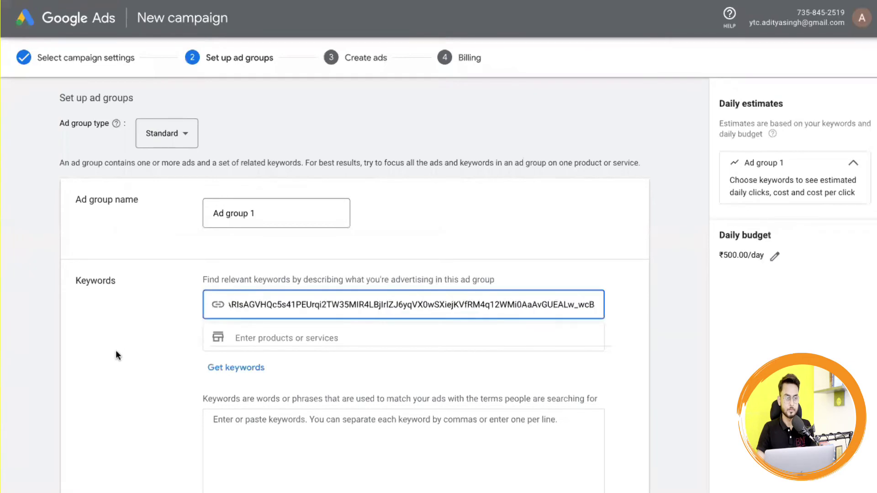
click(116, 350)
scroll(116, 350, down, 3)
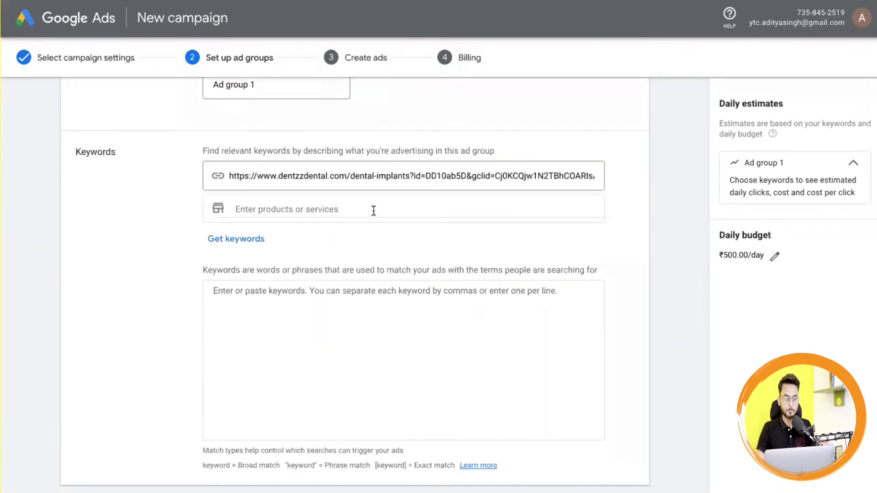
click(226, 241)
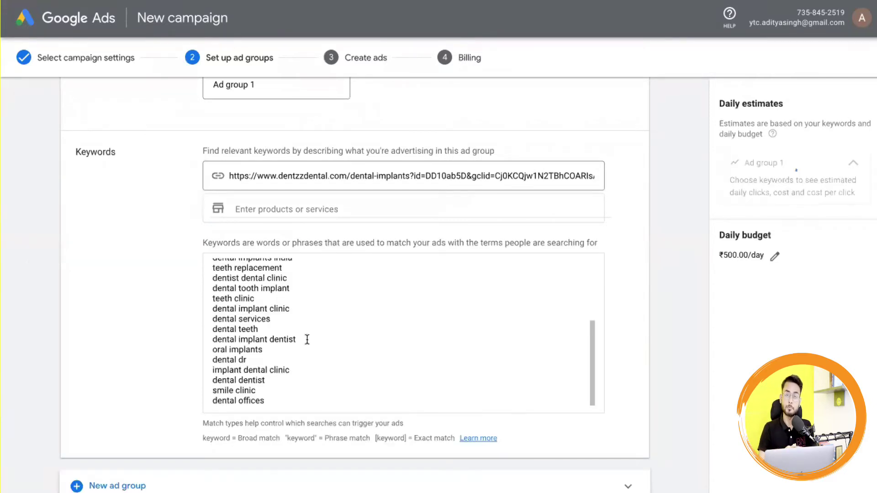
- Review the ad group's full list of generated keywords, the match type notes and the daily estimates
scroll(307, 339, up, 3)
scroll(307, 339, up, 2)
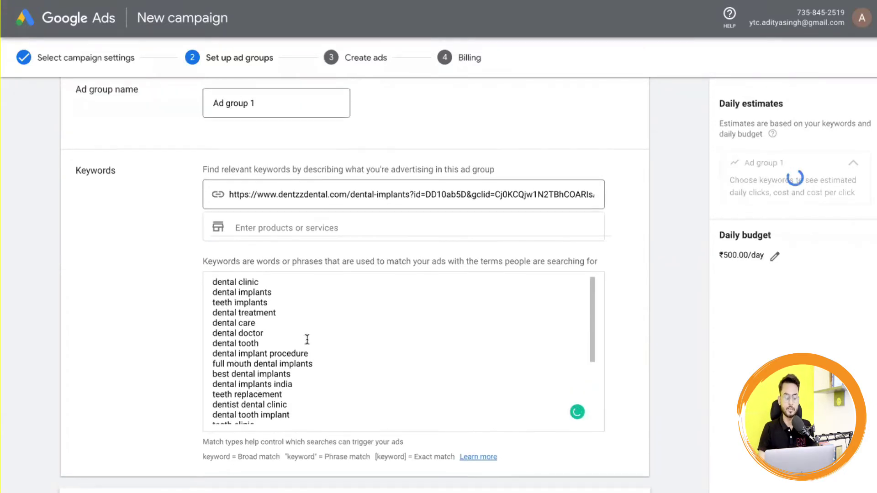
scroll(163, 311, up, 2)
scroll(163, 312, down, 3)
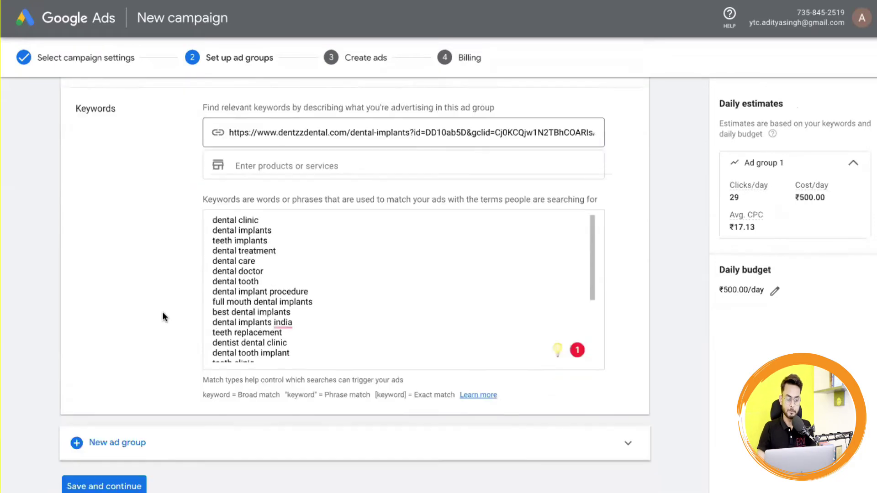
scroll(324, 292, down, 1)
scroll(324, 292, down, 5)
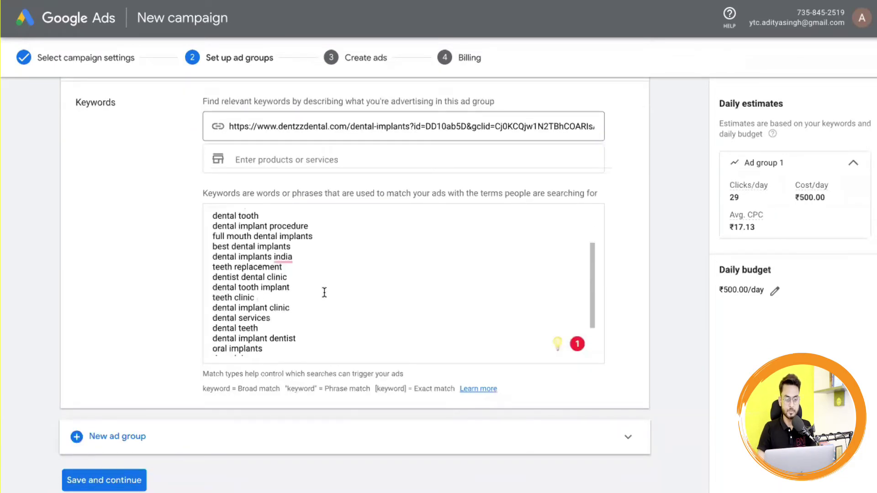
scroll(325, 293, up, 6)
scroll(324, 295, up, 4)
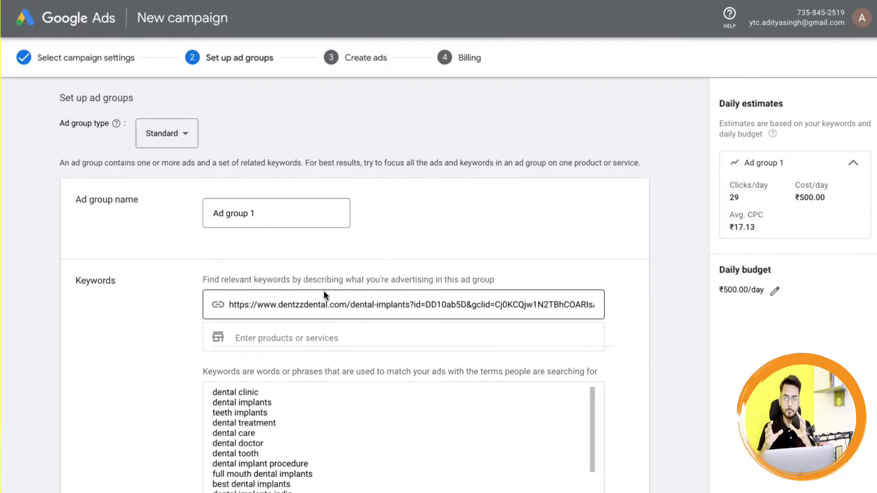
scroll(323, 294, down, 2)
scroll(292, 408, down, 2)
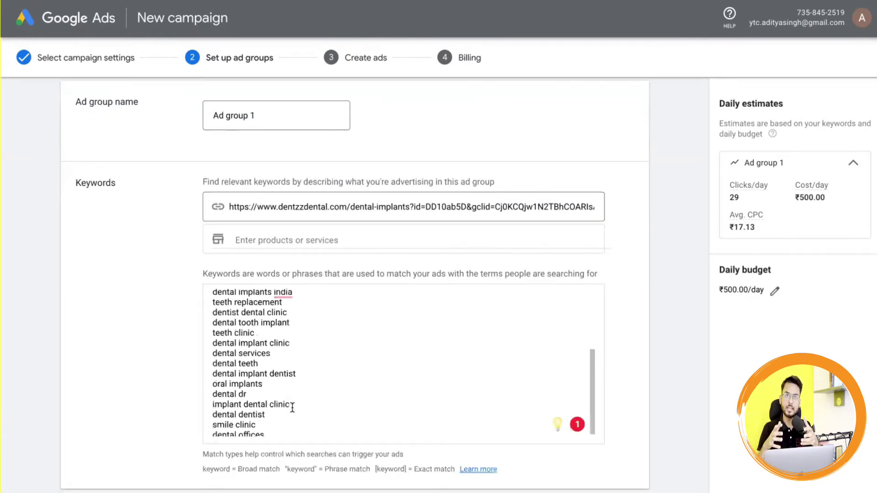
scroll(292, 407, down, 4)
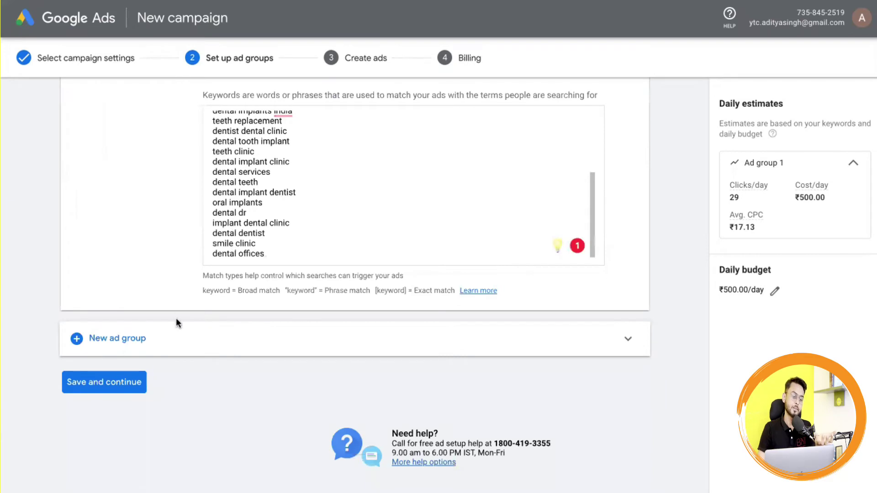
- Rename the ad group as ADG-1 and save the ad group setup to continue to ad creation
scroll(176, 315, up, 6)
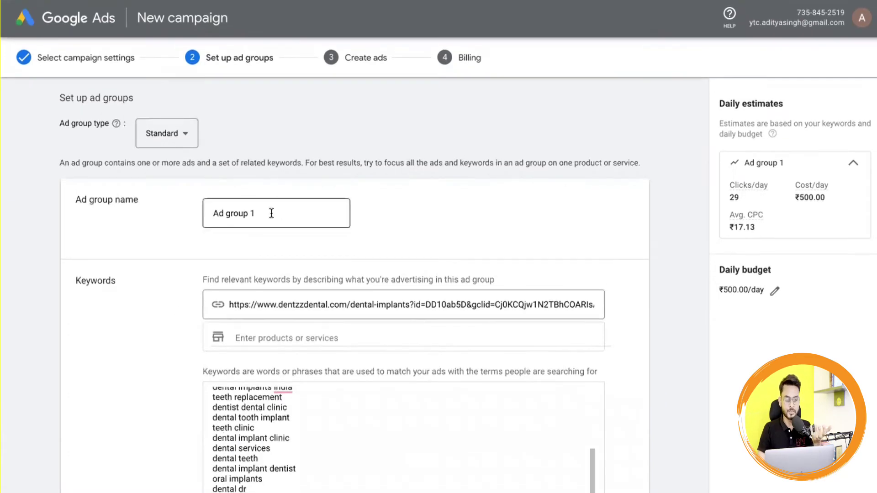
drag(271, 213, 110, 212)
text(A)
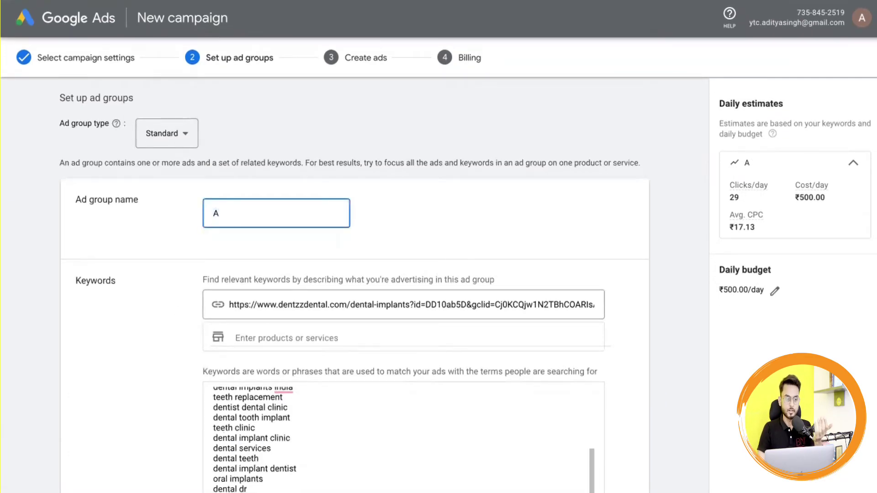
text(DG-)
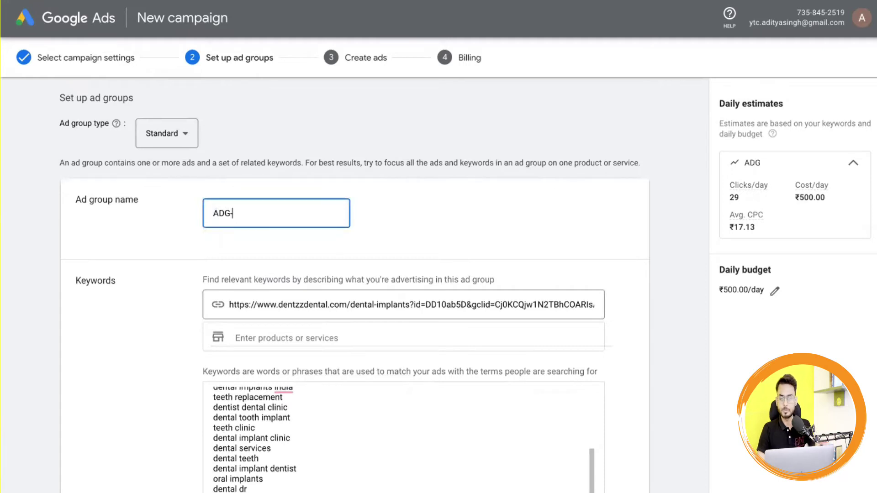
text(1)
click(436, 217)
scroll(437, 217, down, 6)
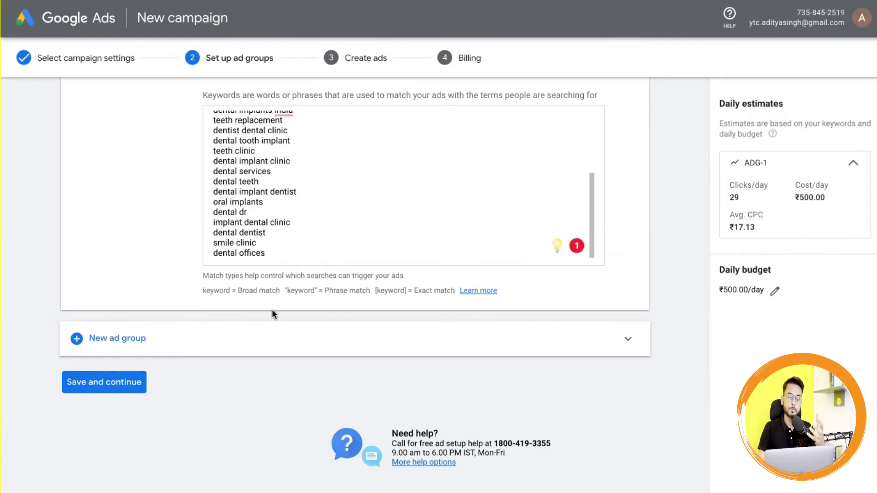
click(102, 381)
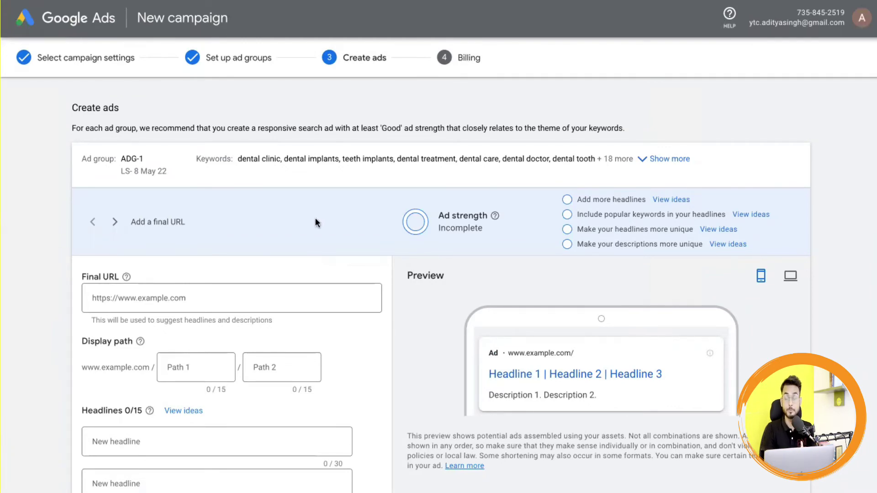
scroll(316, 223, down, 3)
scroll(316, 223, up, 2)
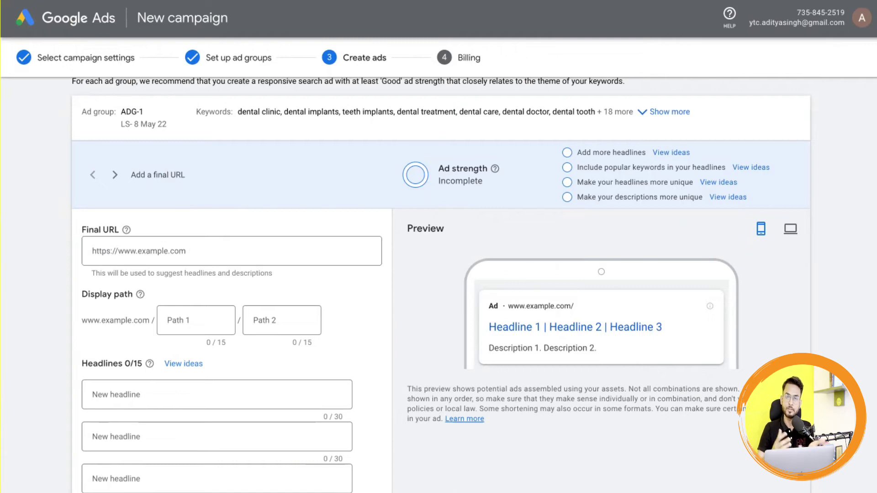
key(ctrl+t)
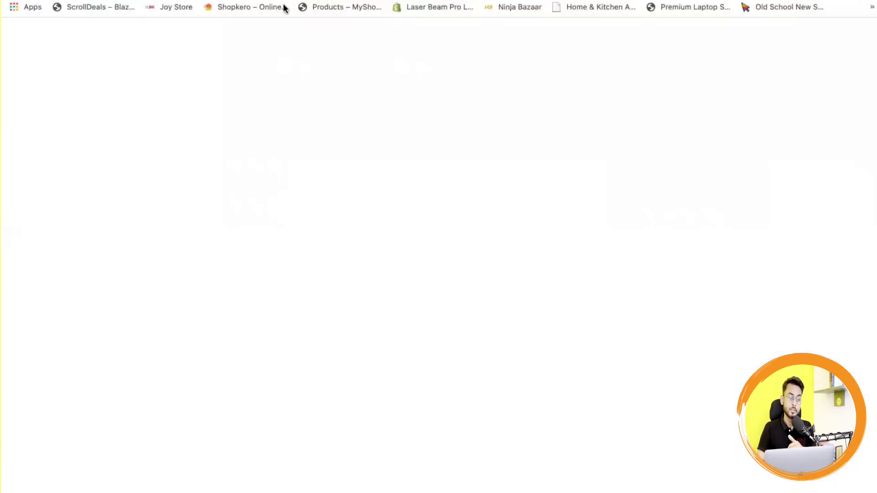
text(fxretina.in)
click(284, 9)
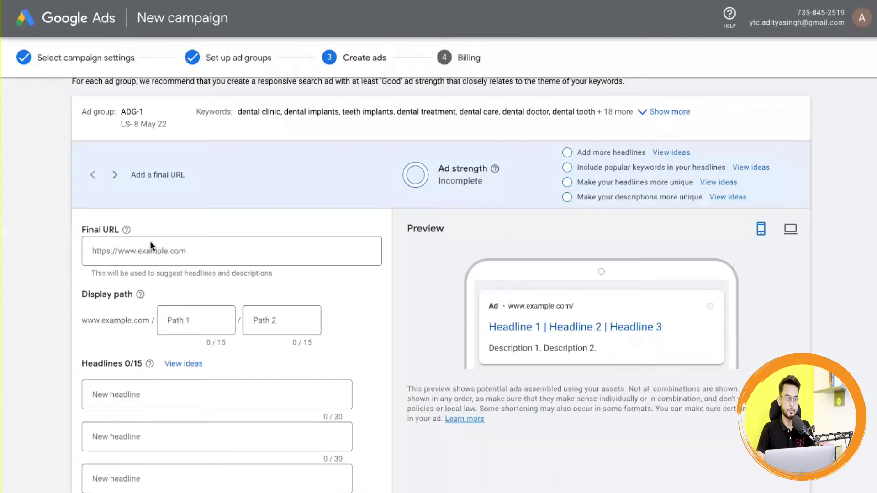
click(149, 240)
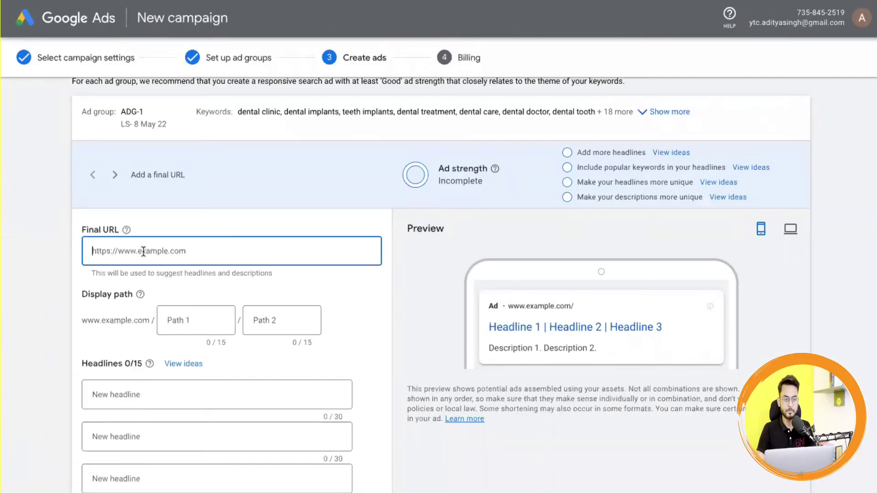
text(https://fxretina.in/)
click(51, 291)
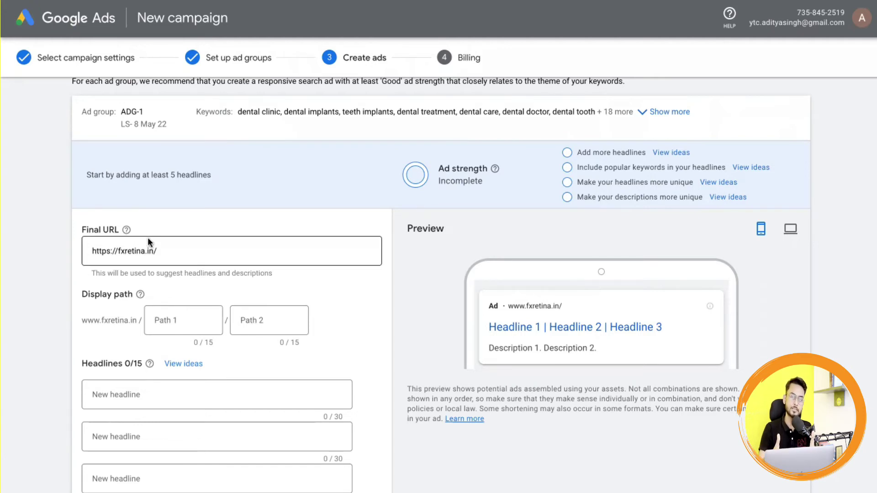
- Set the ad's display path to "braces" for the first part and "For- Kids" for the second
scroll(82, 360, down, 2)
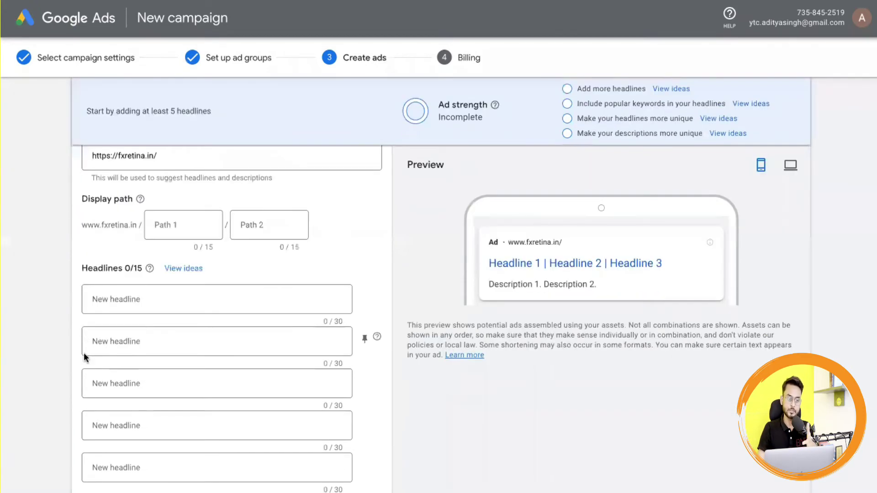
click(186, 223)
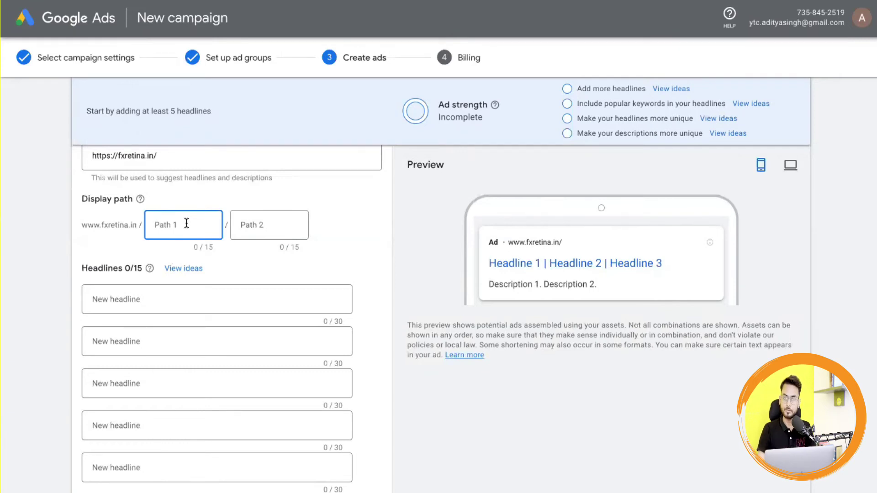
text(braces)
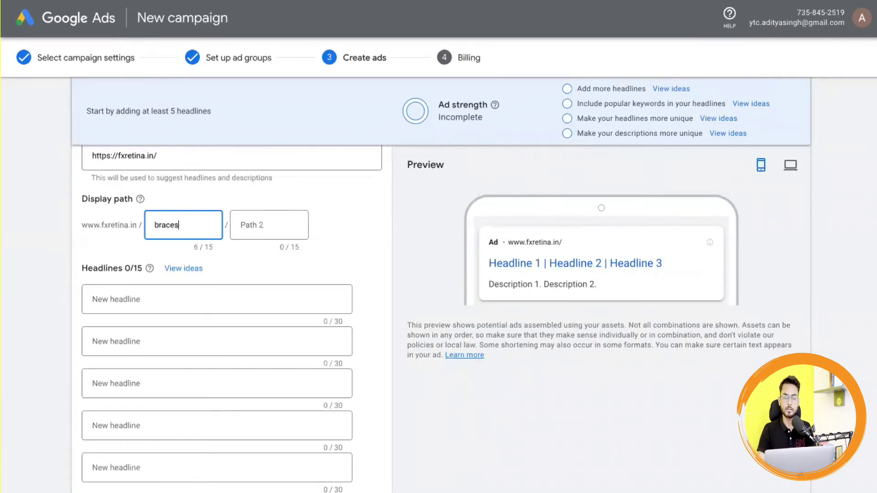
click(270, 224)
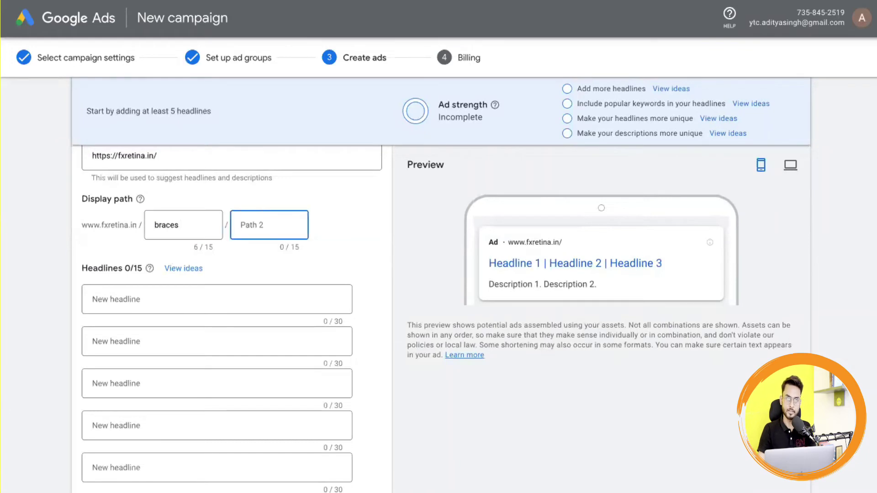
text(For-)
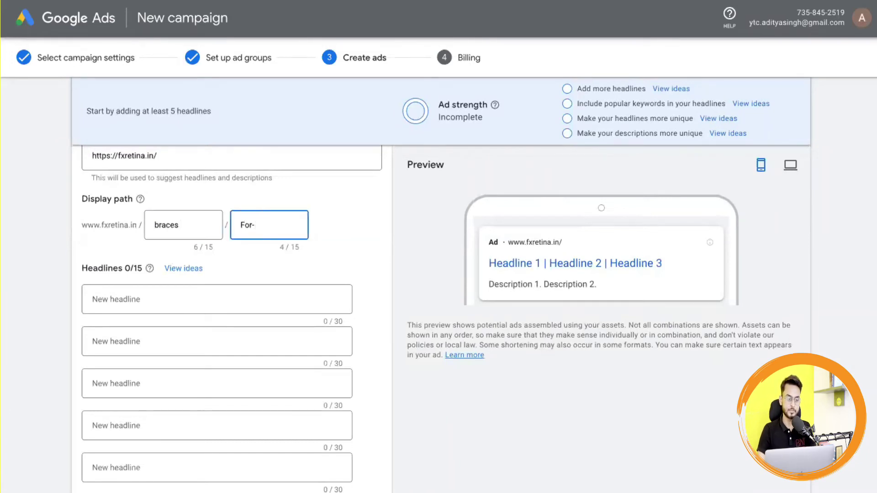
text( Kids)
click(51, 313)
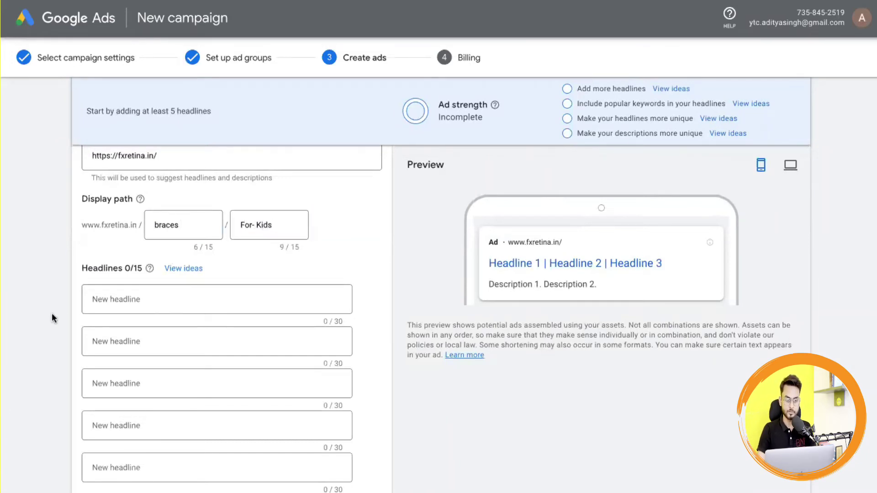
- Review the ad's headline and description fields, their limits and the suggested headline ideas
scroll(180, 309, down, 2)
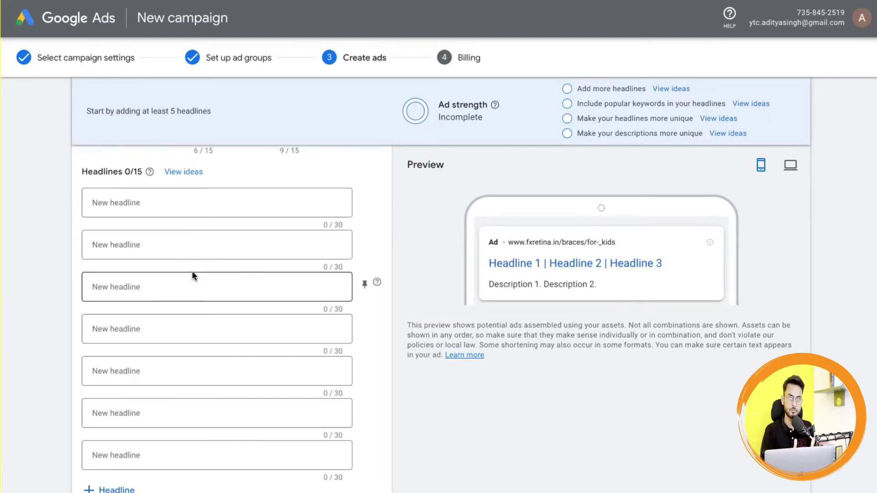
drag(124, 172, 142, 171)
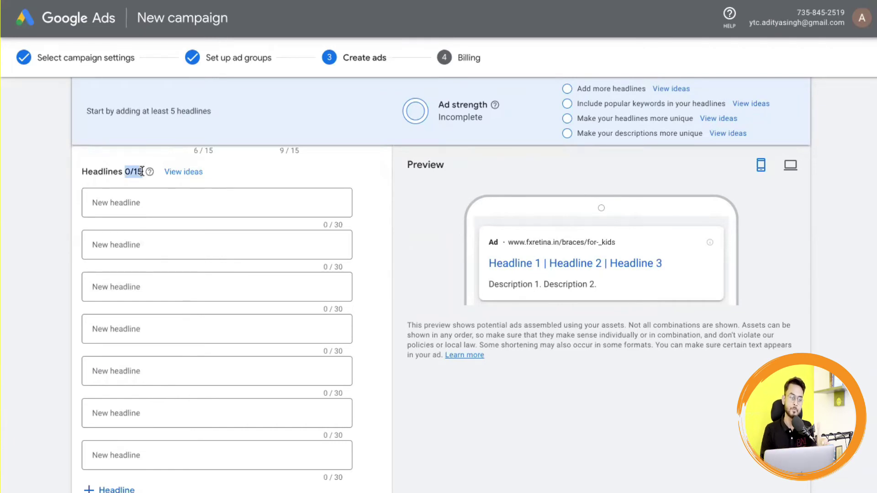
scroll(146, 259, down, 5)
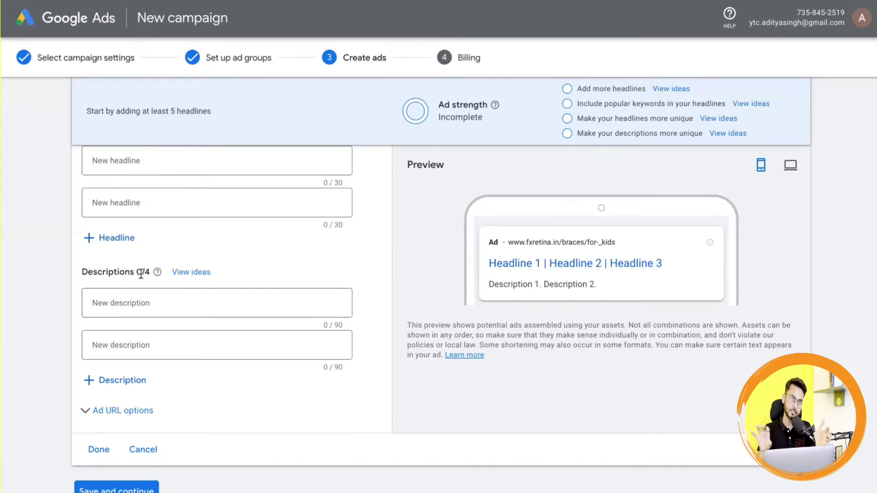
scroll(141, 273, up, 10)
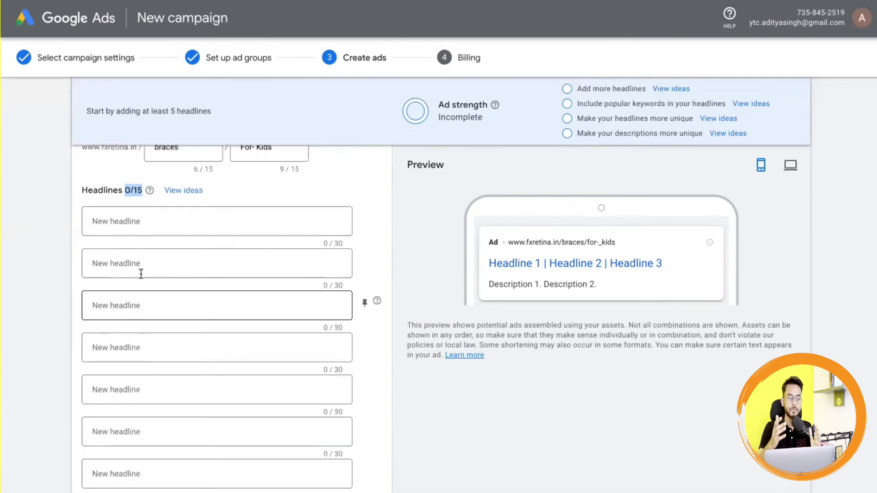
click(176, 274)
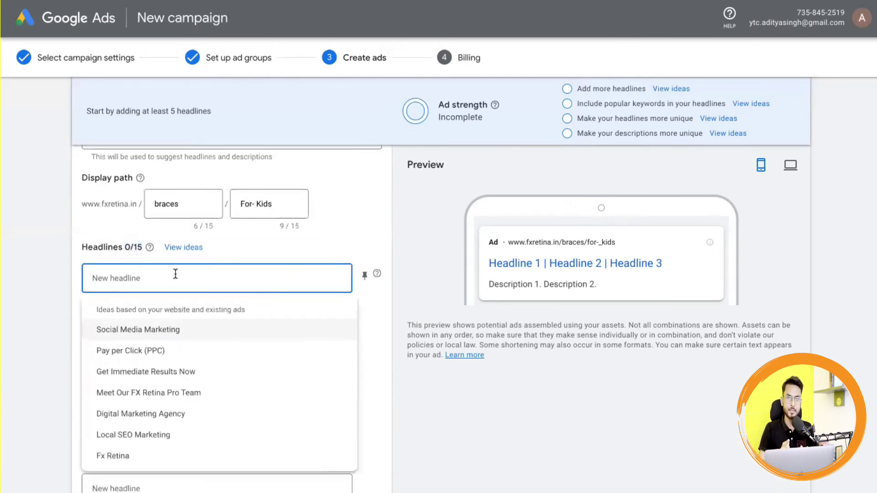
click(29, 314)
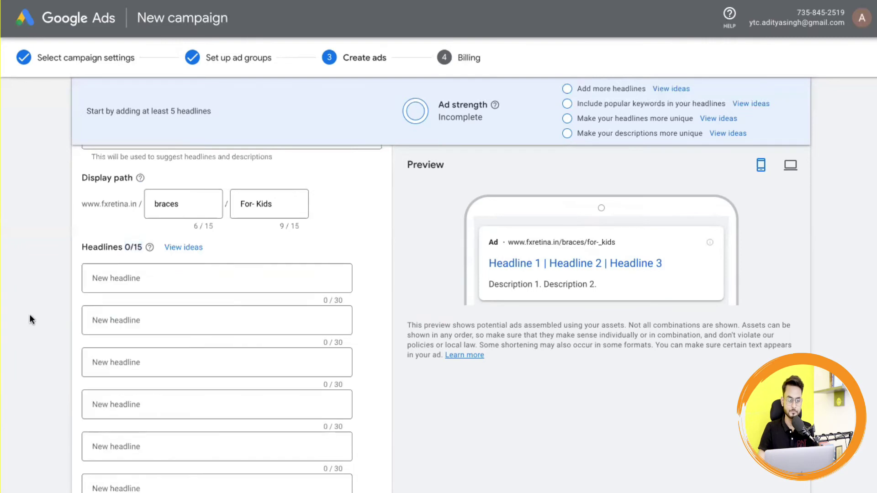
- Enter "Braces for Kids" as the first headline and "Offer 10% Off" as the second
scroll(29, 314, down, 1)
click(127, 237)
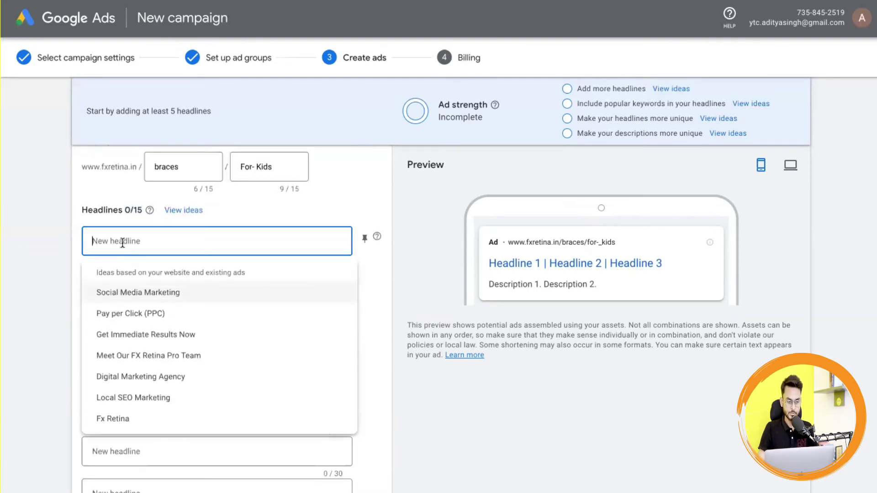
text(Braces)
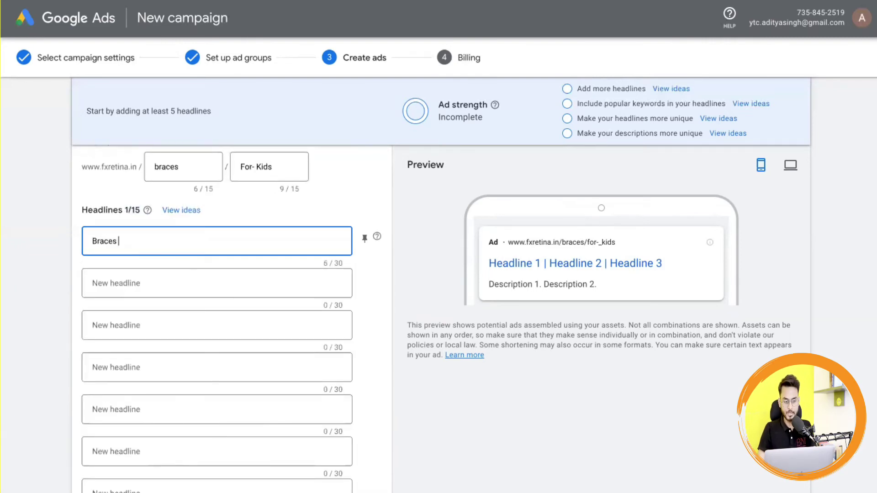
text( for Kids)
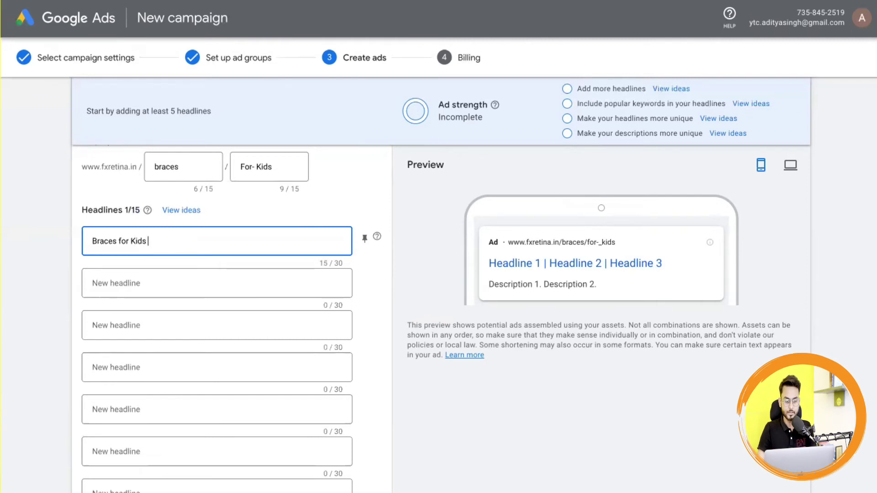
click(103, 287)
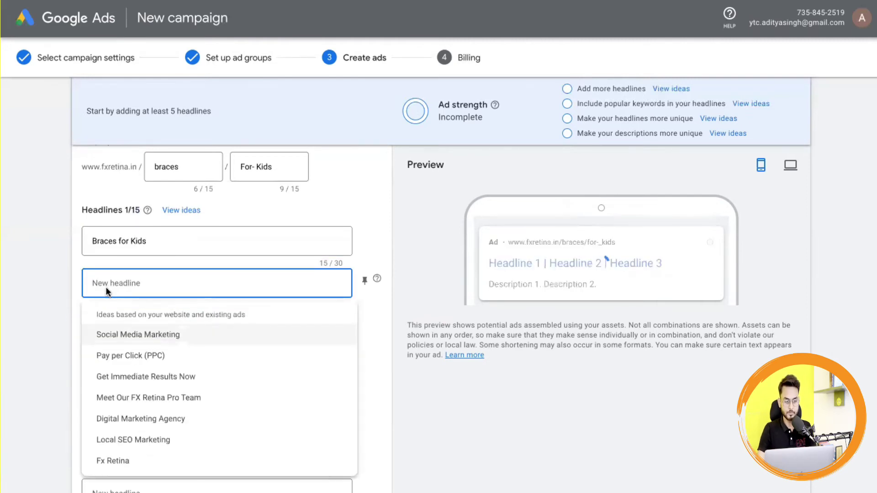
text(Offer)
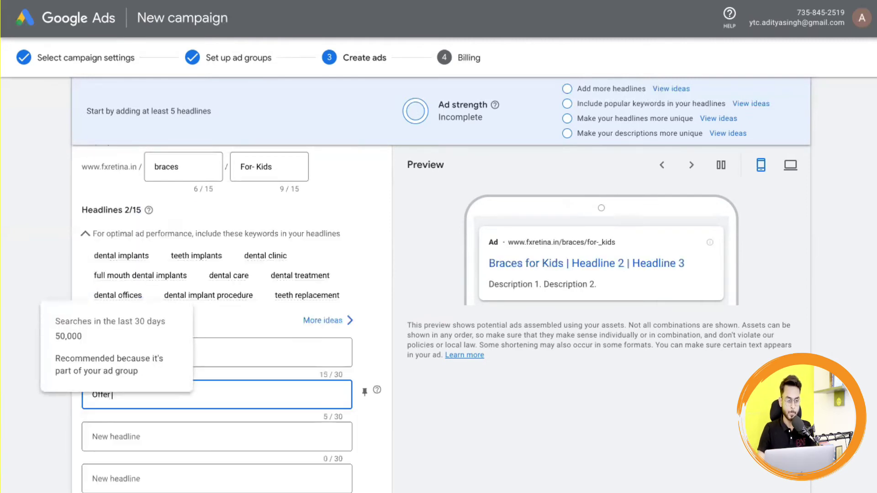
text( 10% Off)
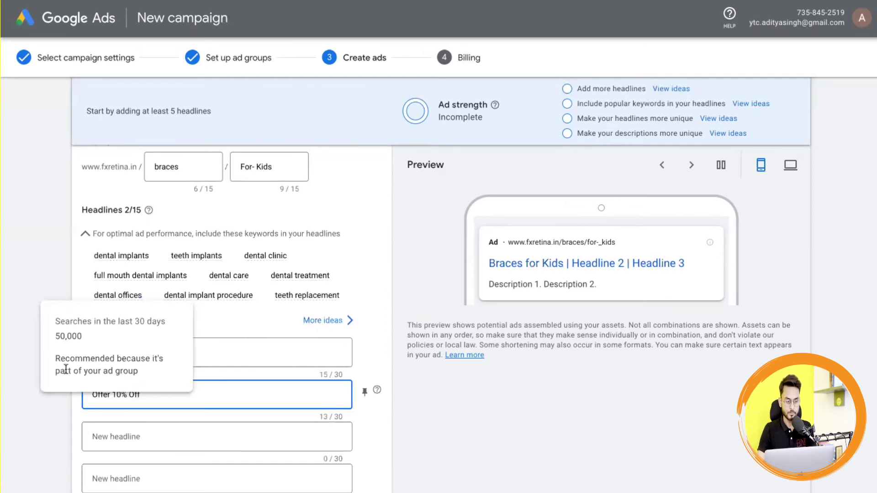
click(37, 409)
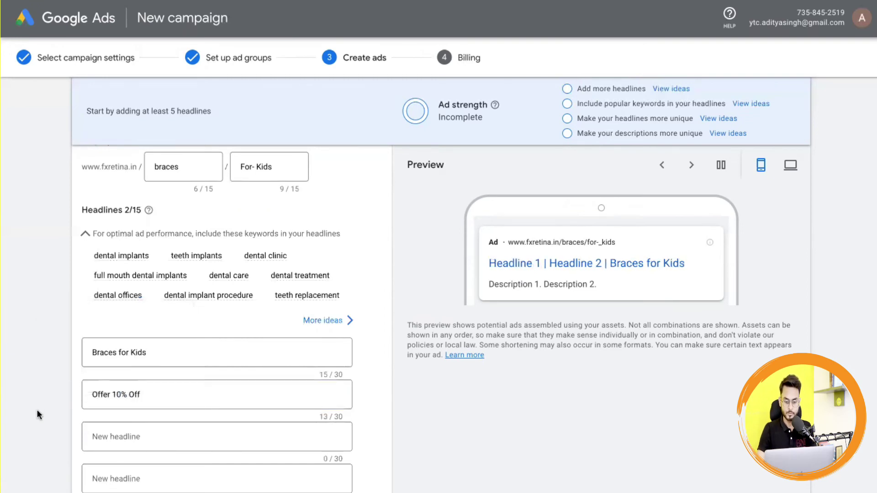
- Enter "Get rid of crooked teeth" as the ad's third headline
scroll(37, 410, down, 5)
scroll(37, 409, up, 2)
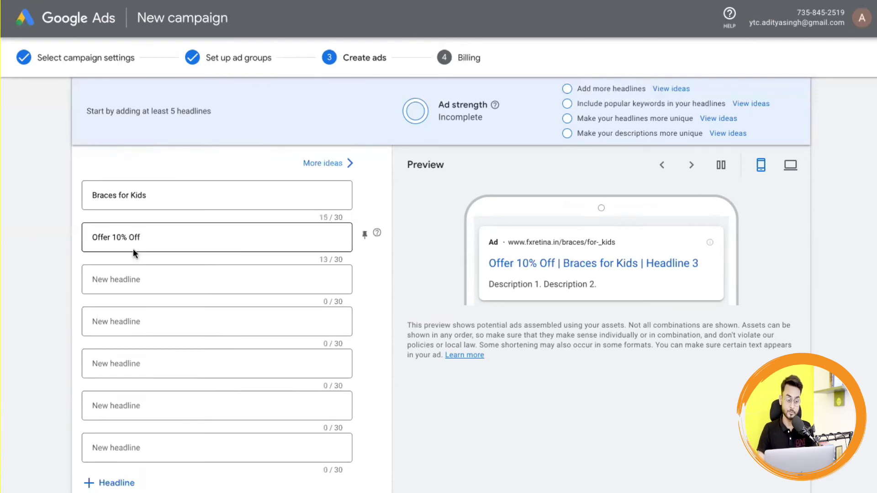
click(109, 280)
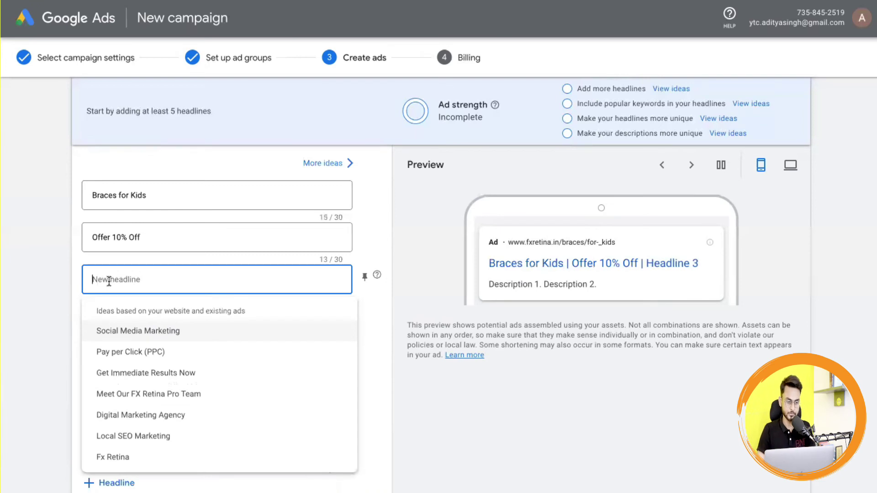
text(Get rid of)
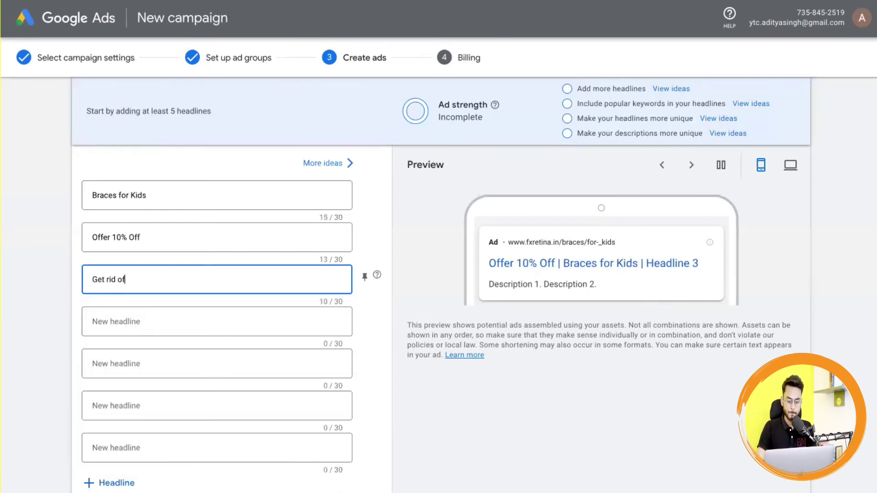
text( crooked)
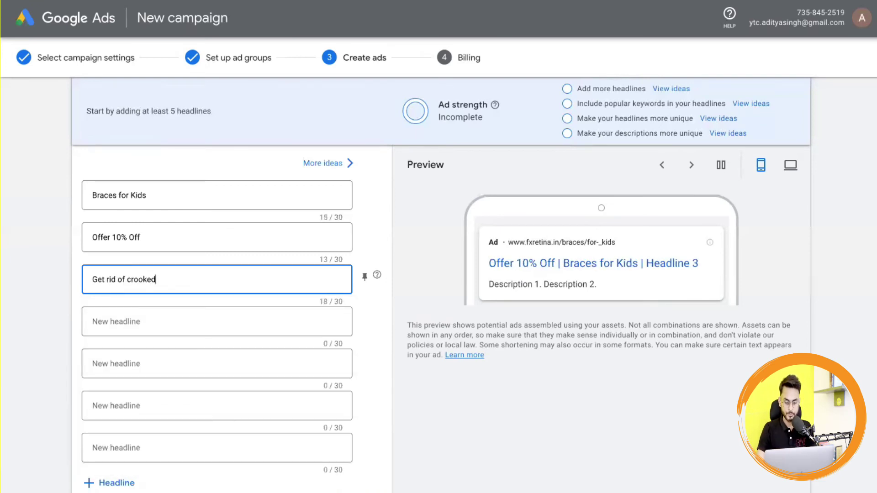
text( teeth)
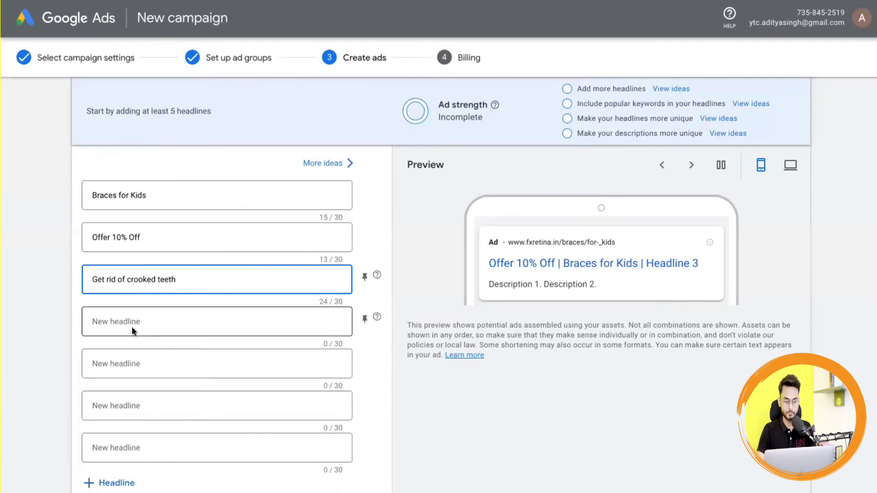
- Enter "Visit Now" as the ad's fourth headline
click(134, 320)
text(Vi)
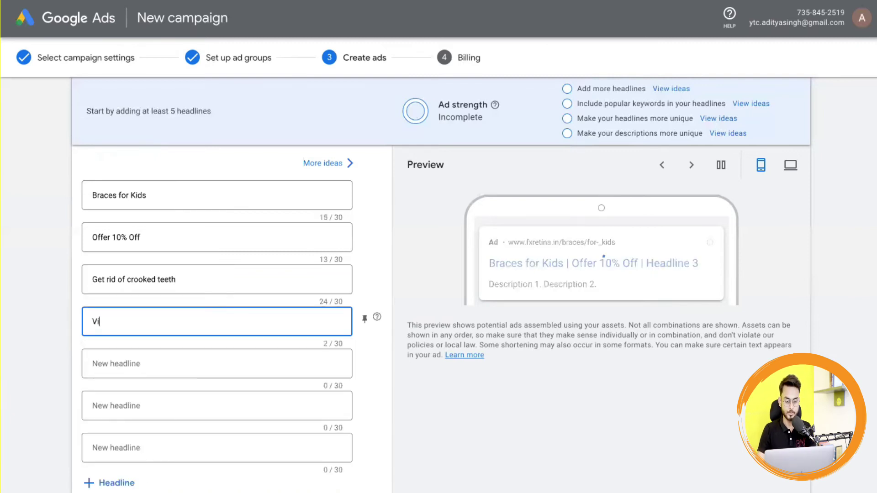
text(sit Nowe)
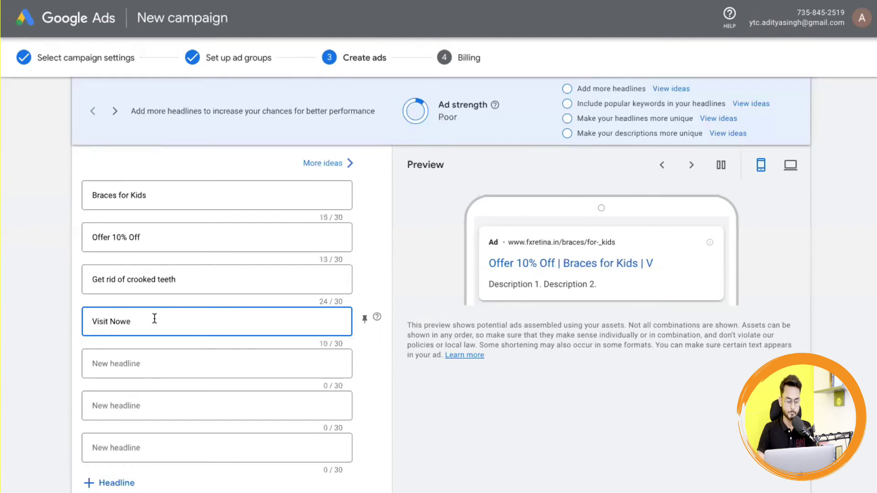
key(BackSpace)
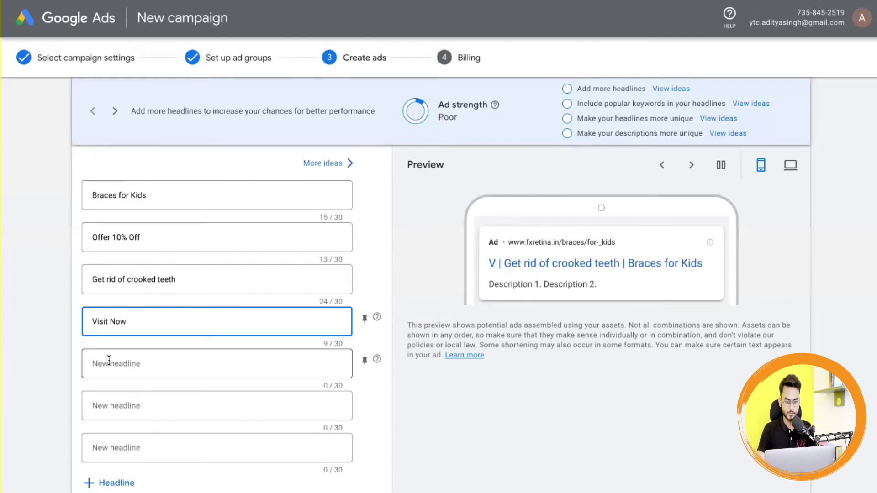
- Enter "Best Dental Clinic in Delhi" as the ad's fifth headline
click(109, 361)
text(Best De)
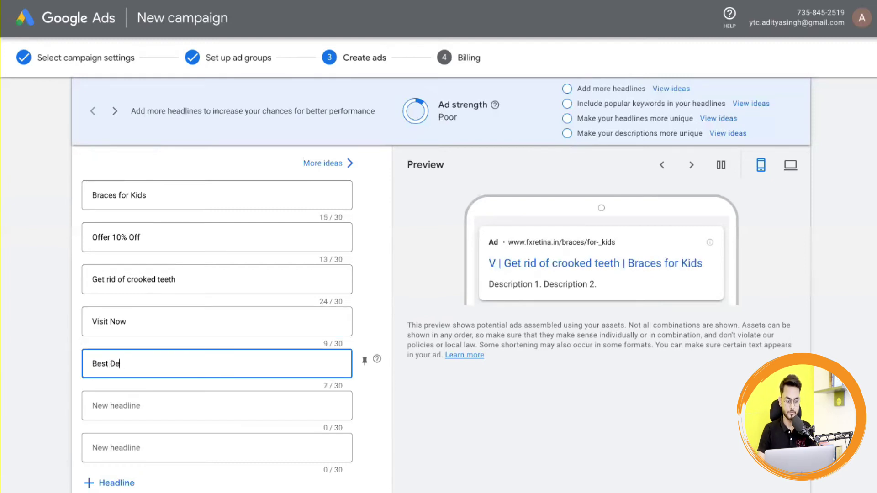
text(ntal)
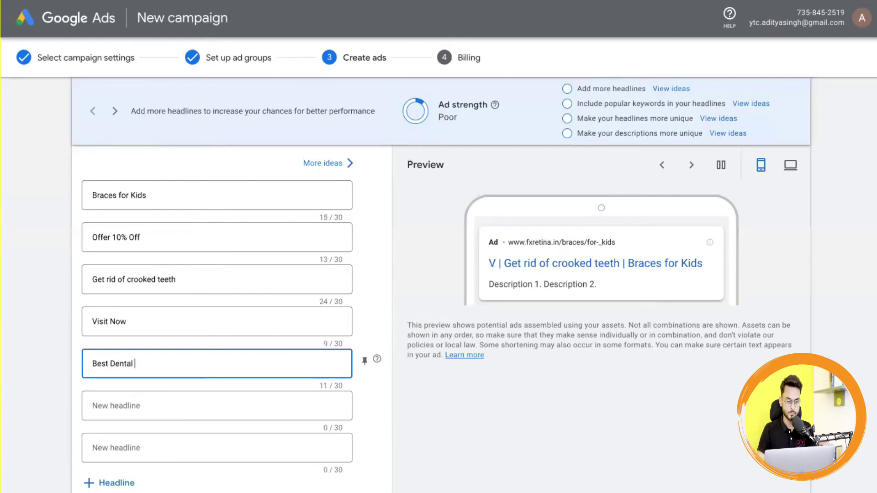
text( Clinic in D)
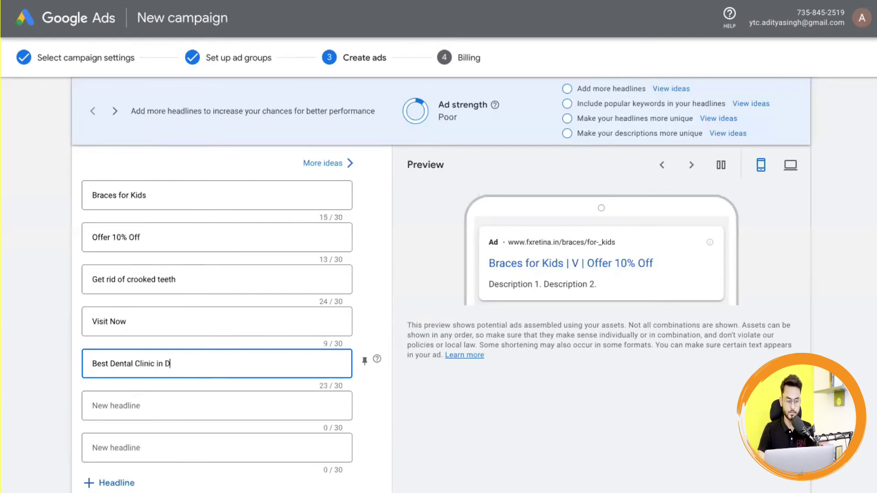
text(elhi)
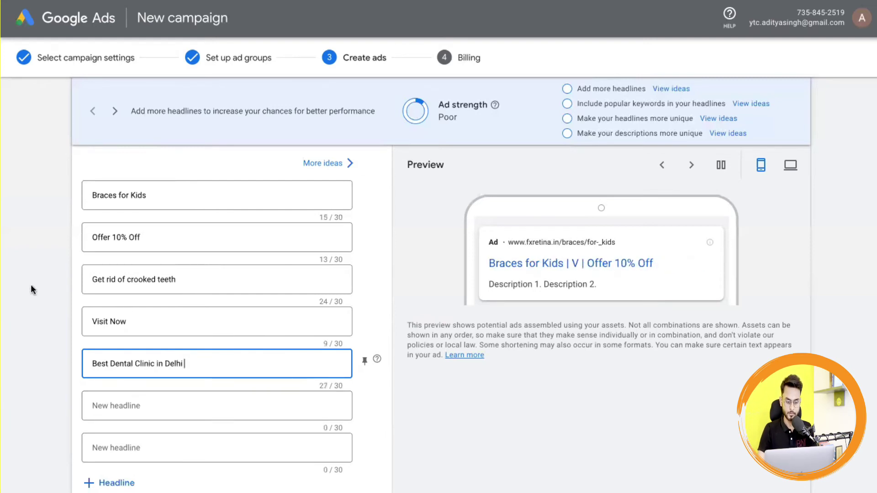
click(47, 289)
scroll(47, 290, down, 2)
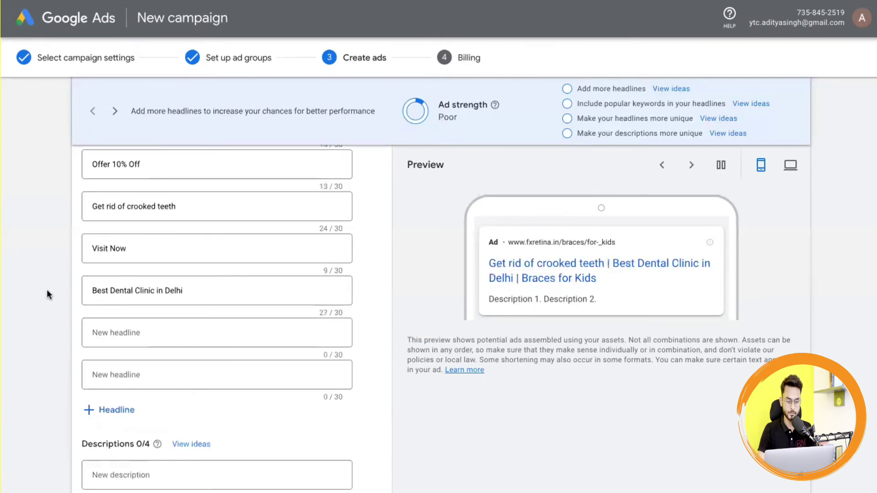
- Enter "XYZ Brand" as the ad's sixth headline
scroll(46, 289, up, 1)
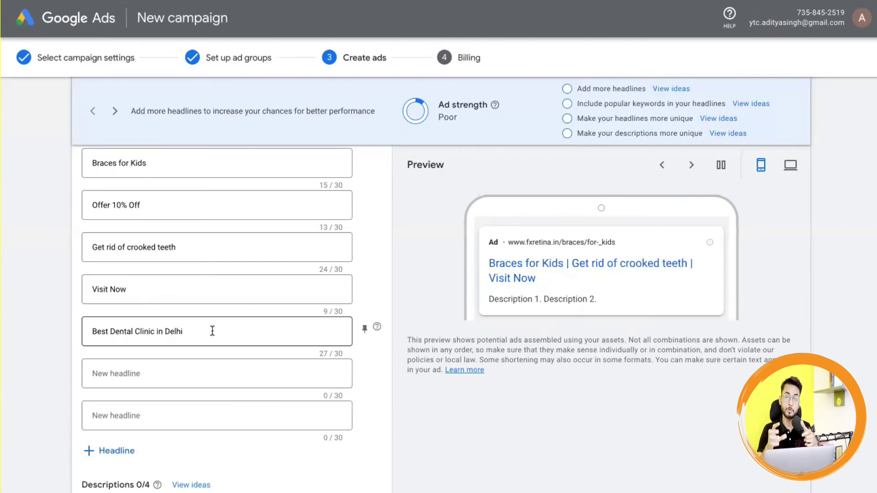
click(139, 378)
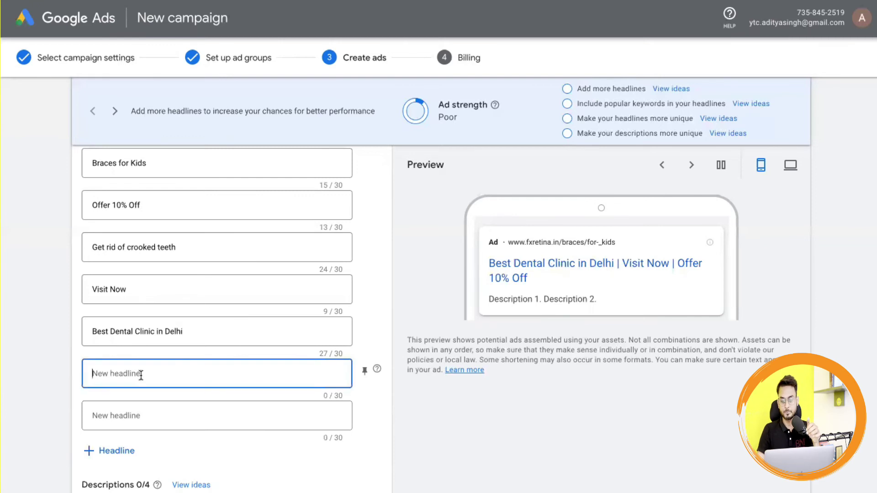
text(XY)
text(Z BK)
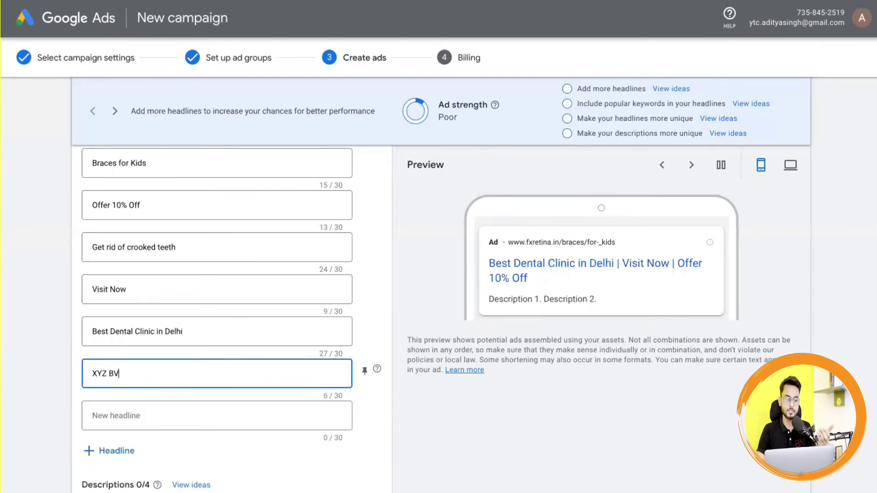
key(BackSpace)
text(R)
key(BackSpace)
text(rand)
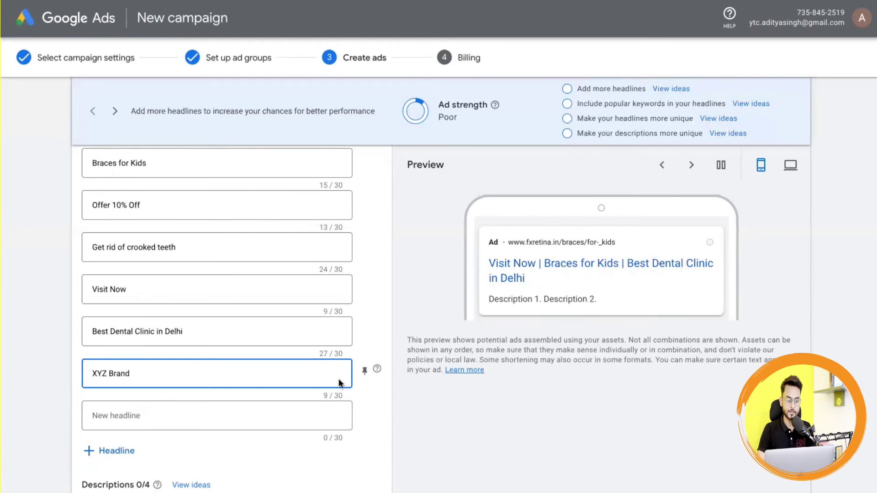
- Pin the "XYZ Brand" headline to position 3, and change its pin to position 2
click(364, 371)
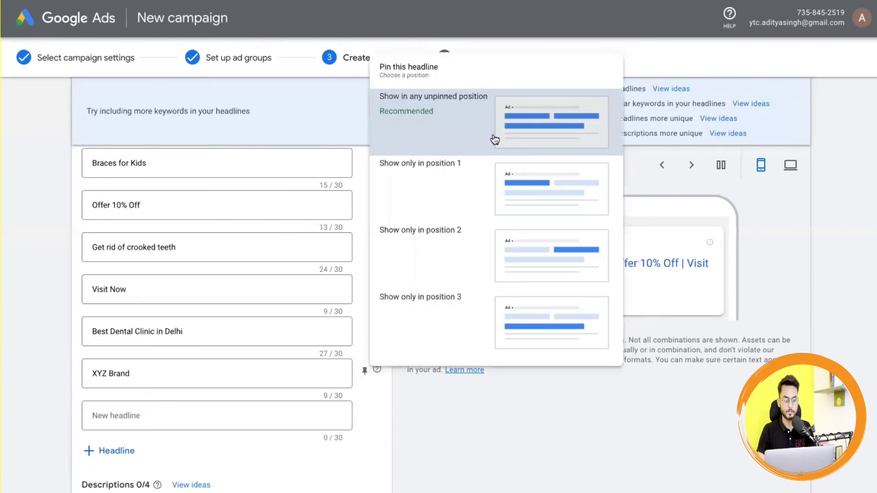
click(437, 315)
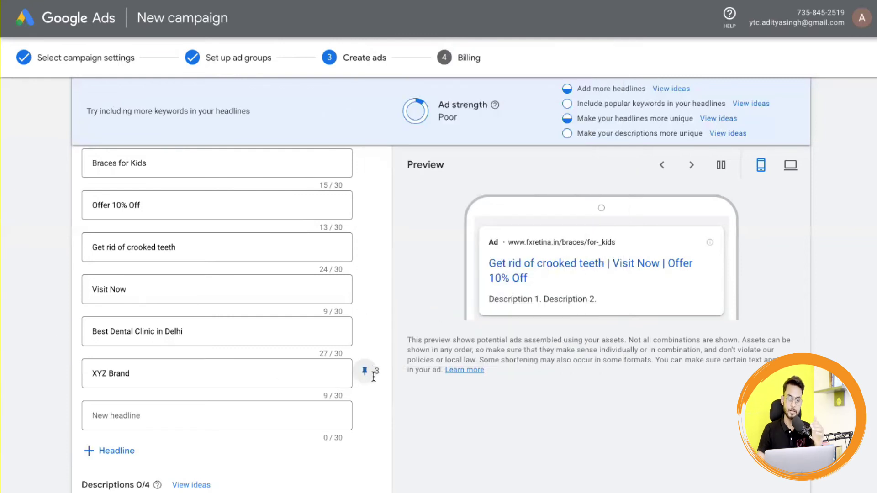
click(367, 382)
click(409, 270)
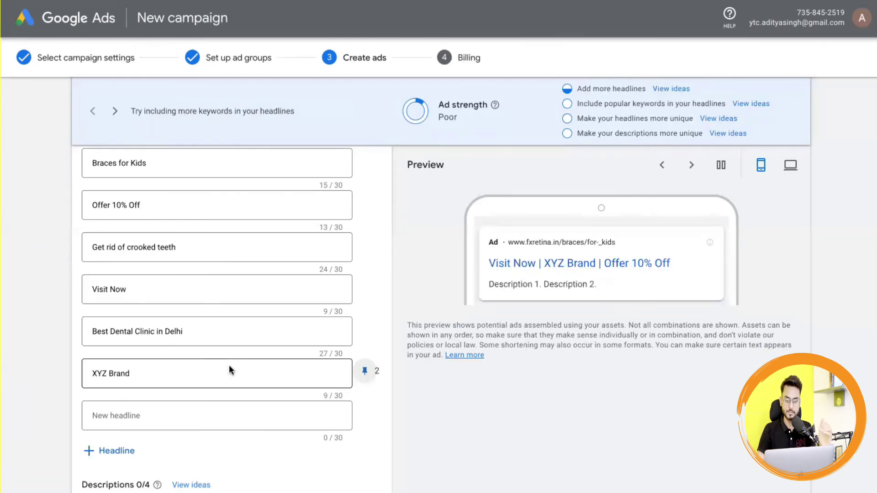
- Enter "Best dental clinic in Delhi." as the opening sentence of the ad's first description
scroll(156, 379, down, 6)
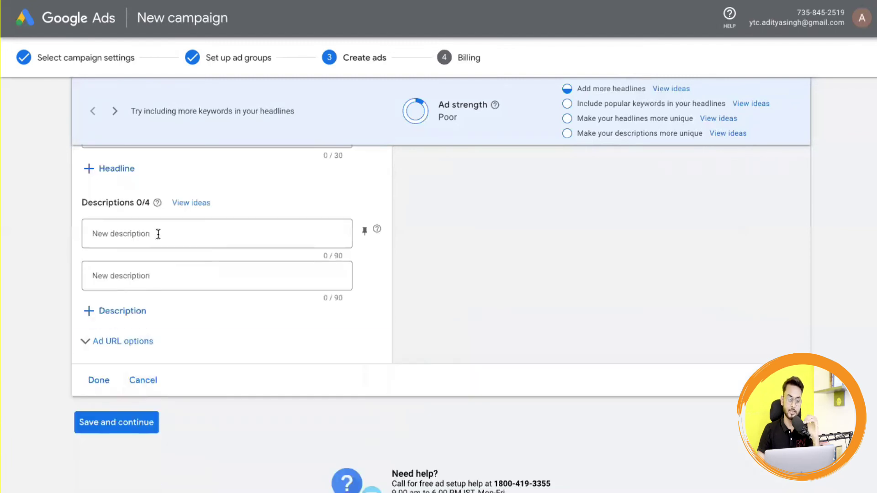
click(155, 233)
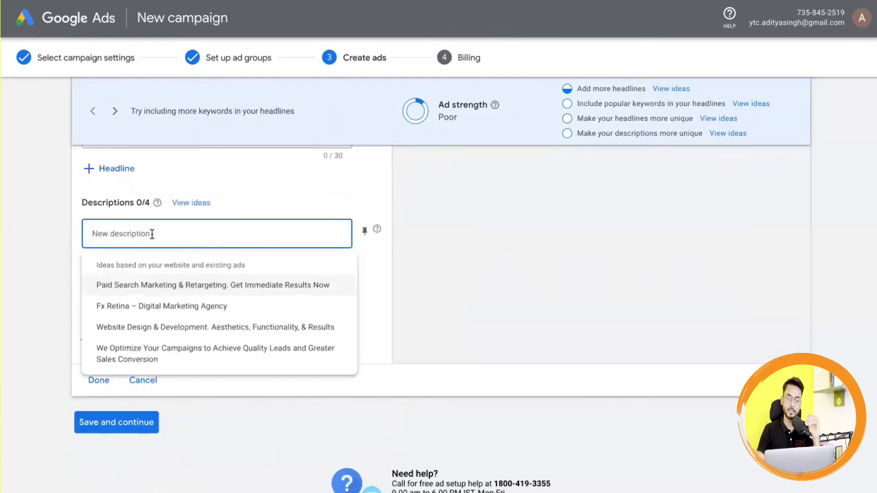
text(Besy)
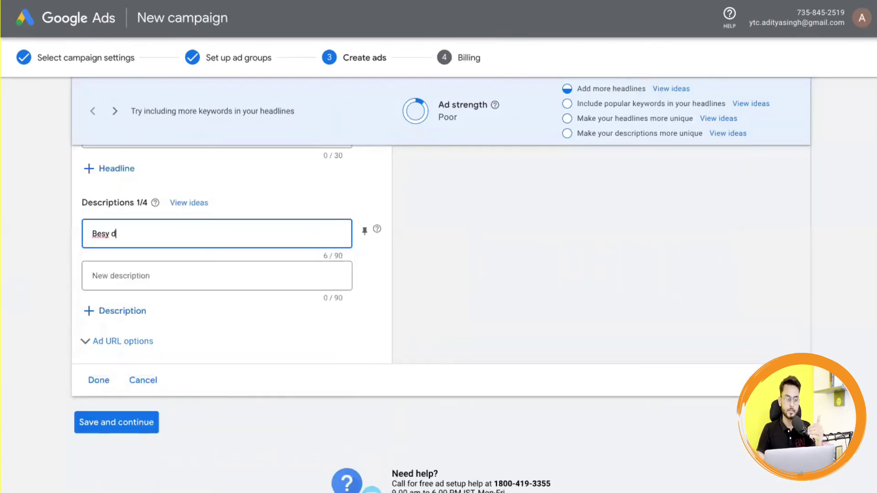
key(BackSpace)
text(t de)
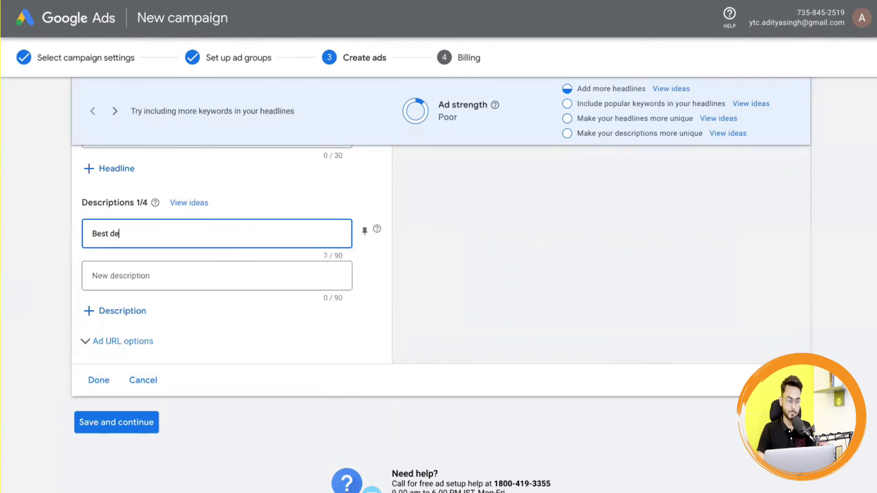
text(ntal)
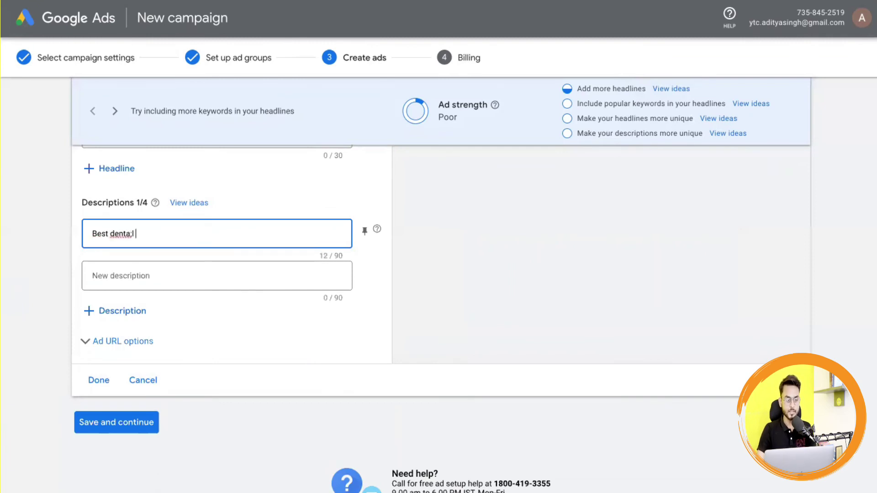
key(BackSpace)
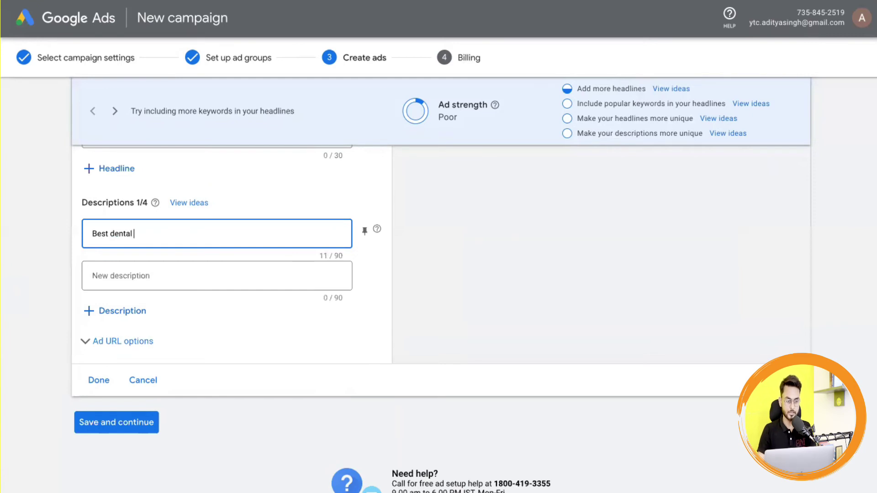
text(clinic in)
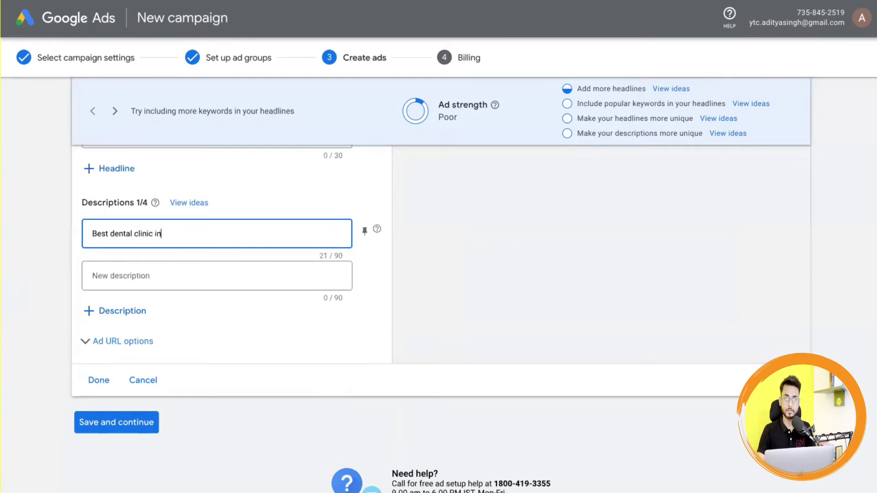
text( Delhi )
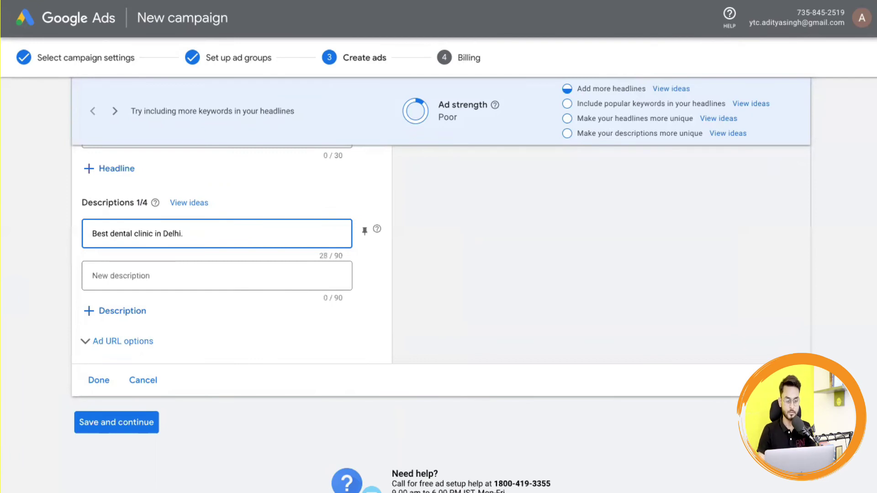
text( Vid)
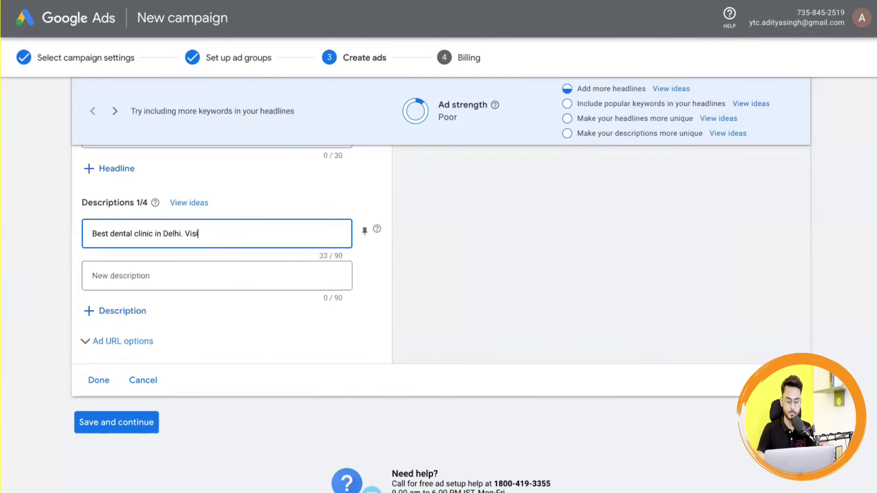
key(BackSpace)
key(BackSpace)
key(BackSpace)
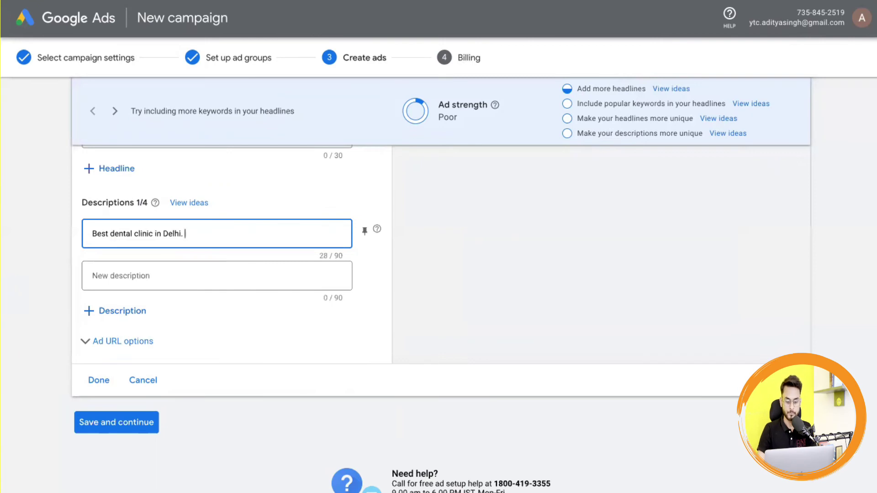
- Complete the ad's first description with the sentence "Highly experienced team.", correcting the misspelled "experienced"
text(Highl)
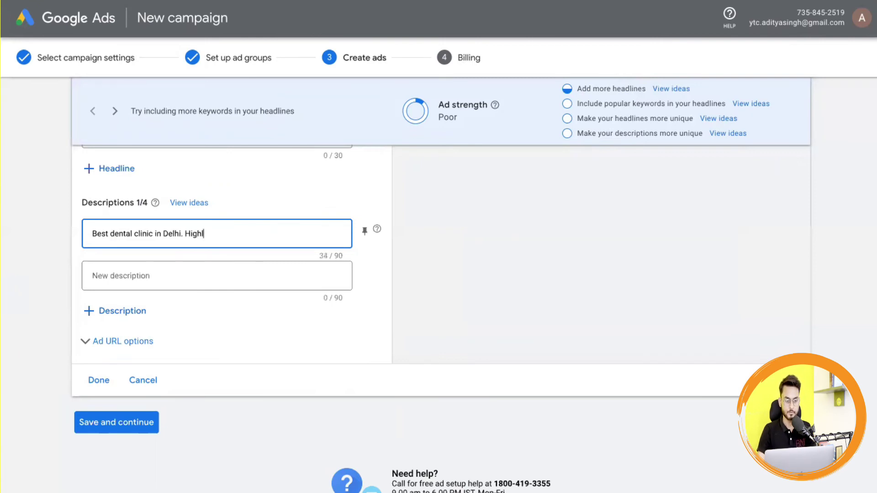
text(y experin)
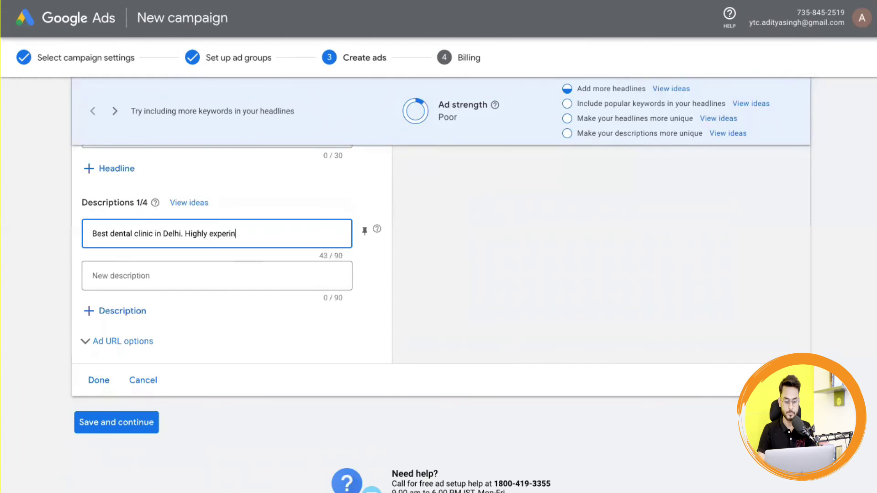
text(ced)
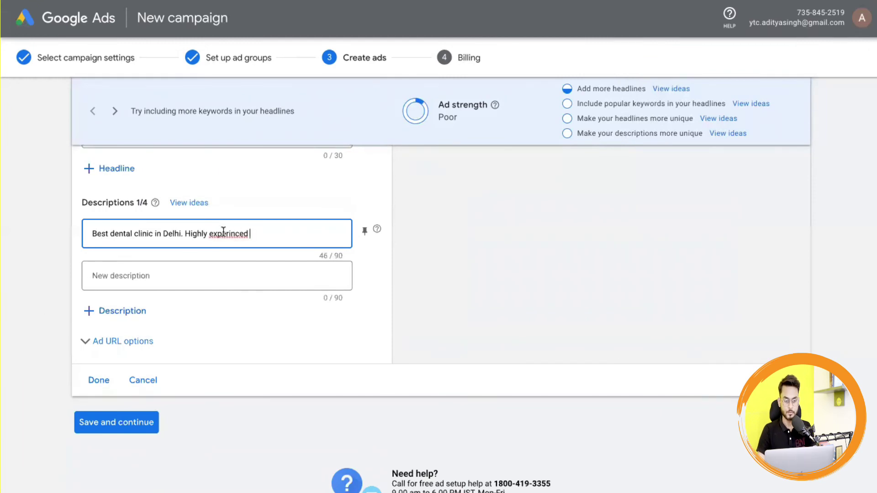
right_click(223, 231)
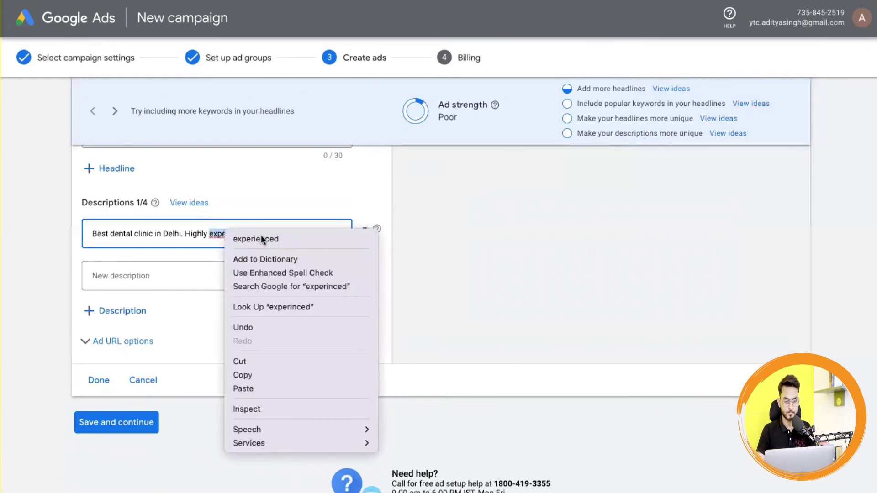
click(261, 235)
text(team)
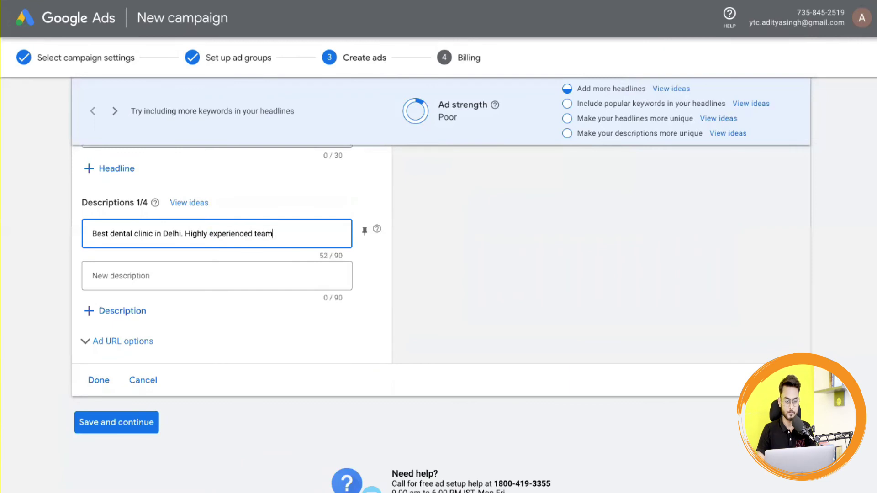
text(.)
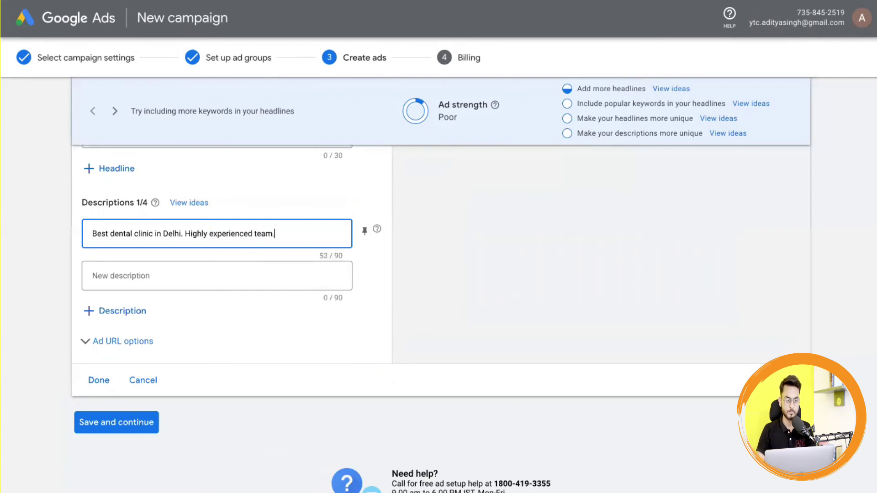
click(233, 277)
text(We)
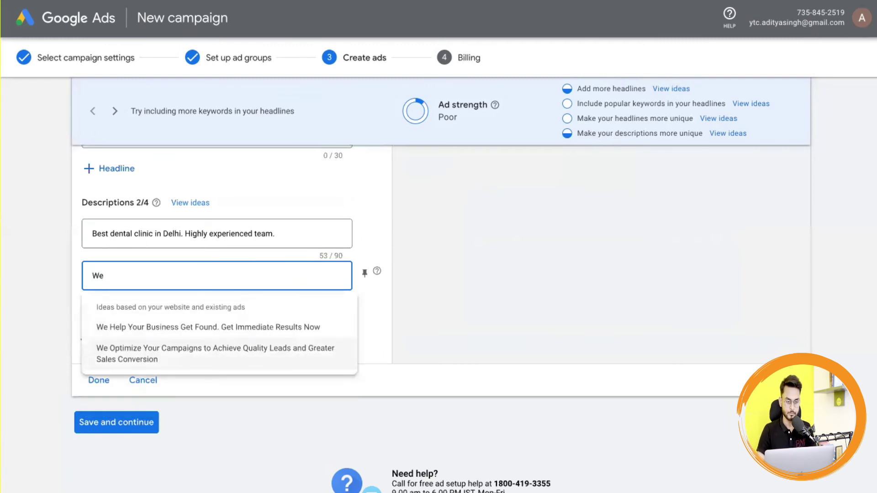
text( care  fo)
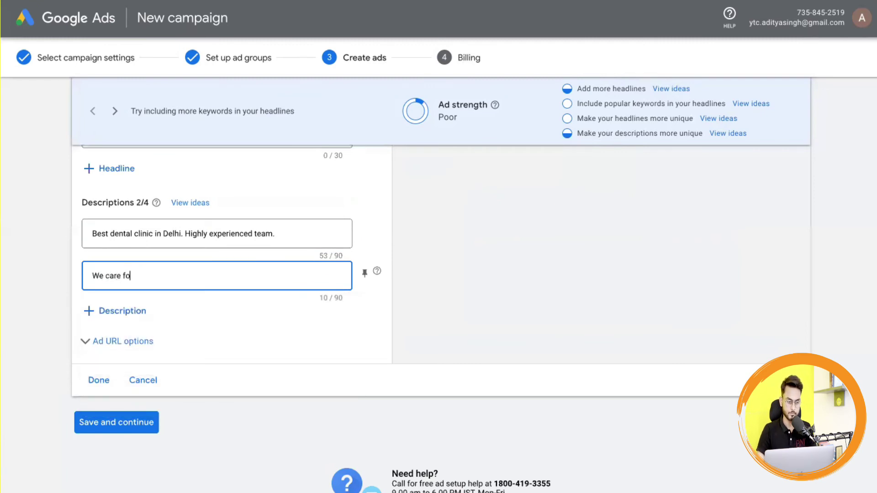
text(r your cjhil)
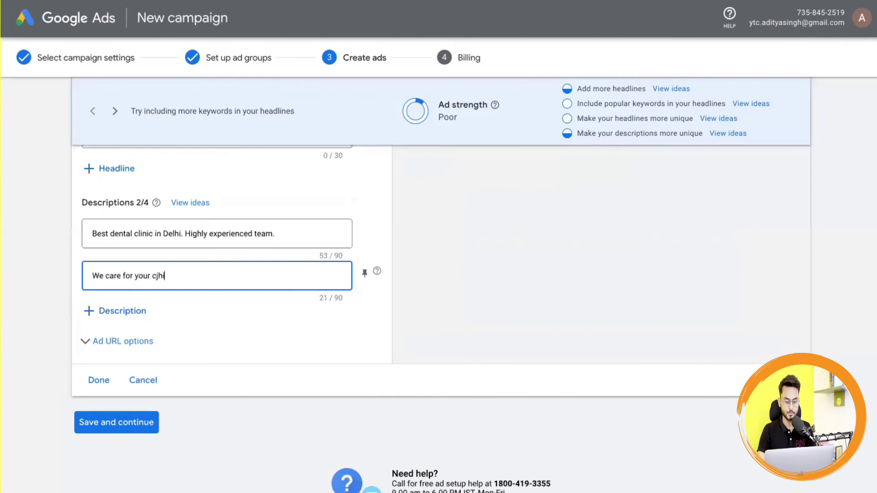
key(BackSpace)
key(BackSpace)
key(BackSpace)
key(BackSpace)
key(BackSpace)
key(BackSpace)
key(BackSpace)
key(BackSpace)
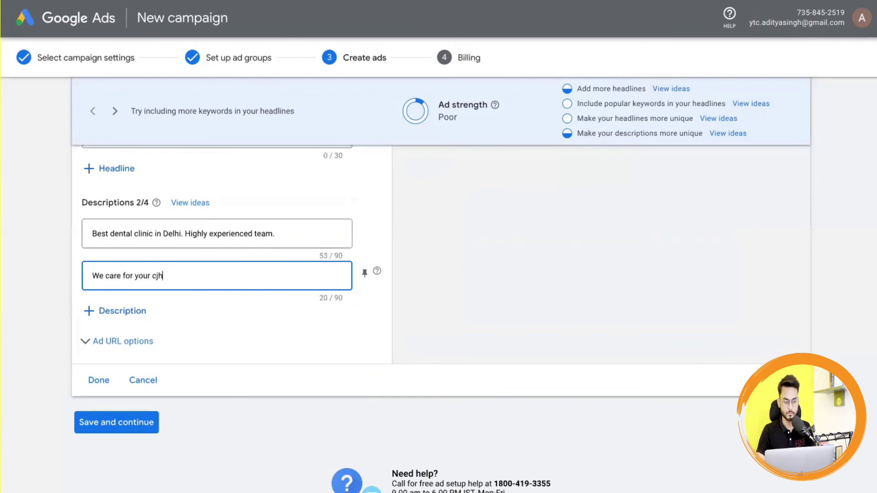
key(BackSpace)
key(BackSpace)
key(BackSpace)
key(BackSpace)
key(BackSpace)
key(BackSpace)
key(BackSpace)
key(BackSpace)
key(BackSpace)
key(BackSpace)
key(BackSpace)
key(BackSpace)
key(BackSpace)
key(BackSpace)
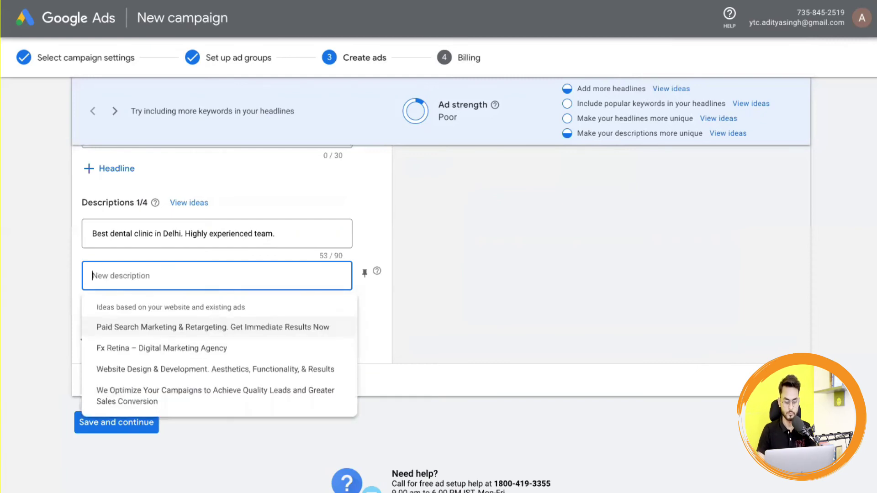
- Enter "We take care for your children's teeth." as the ad's second description, and add two blank description fields
text(We take )
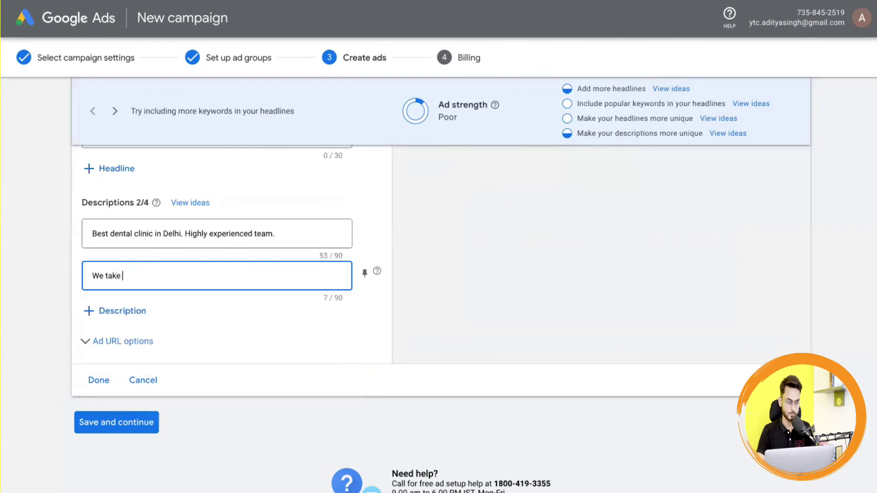
text(care fo)
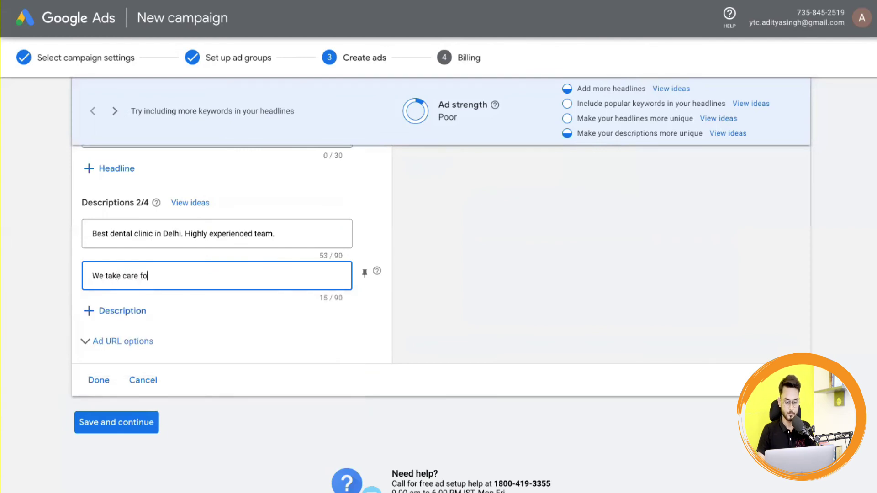
text(r your c)
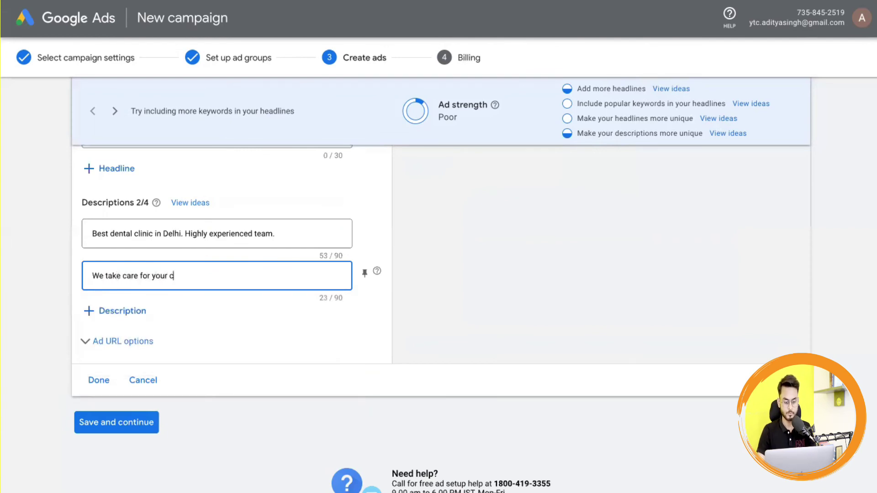
text(hildren's )
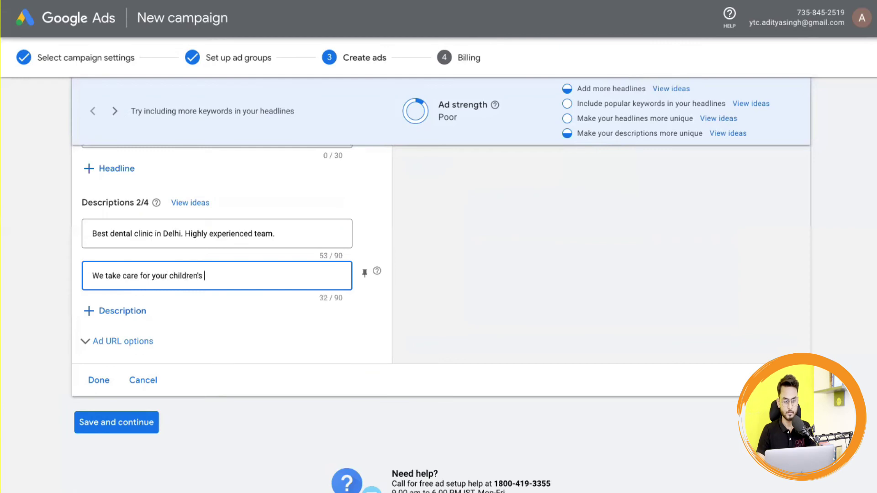
text(teeth.)
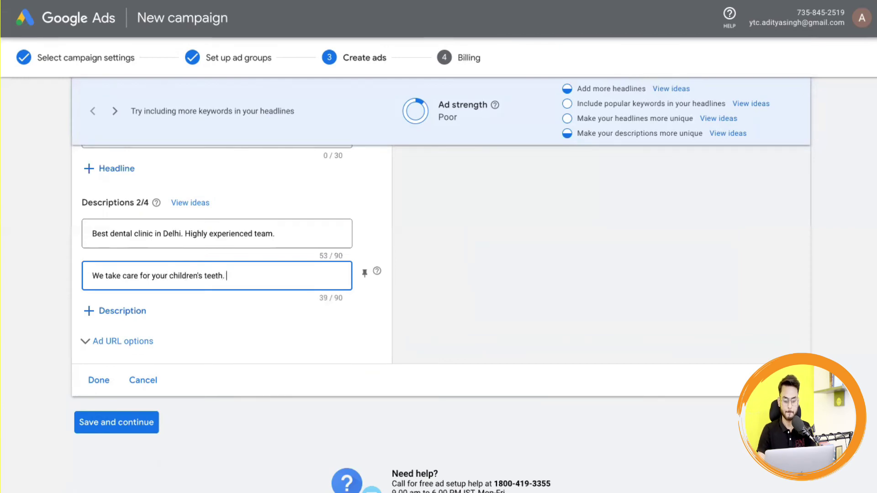
click(116, 306)
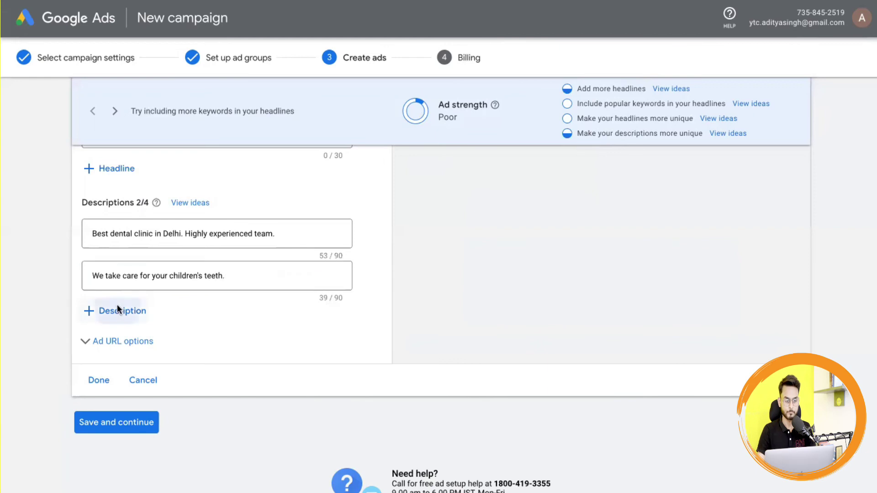
click(88, 356)
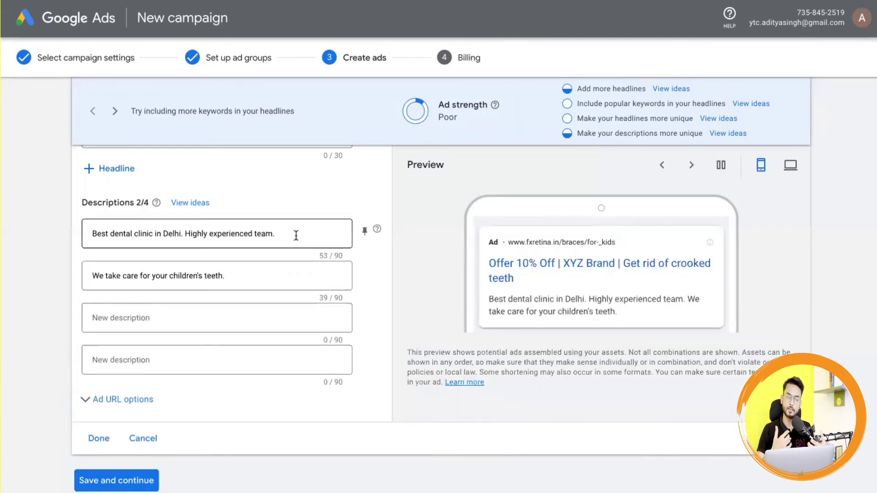
- Review the ad's headlines, descriptions and ad strength, and save the ad to continue to the billing setup
scroll(295, 238, down, 2)
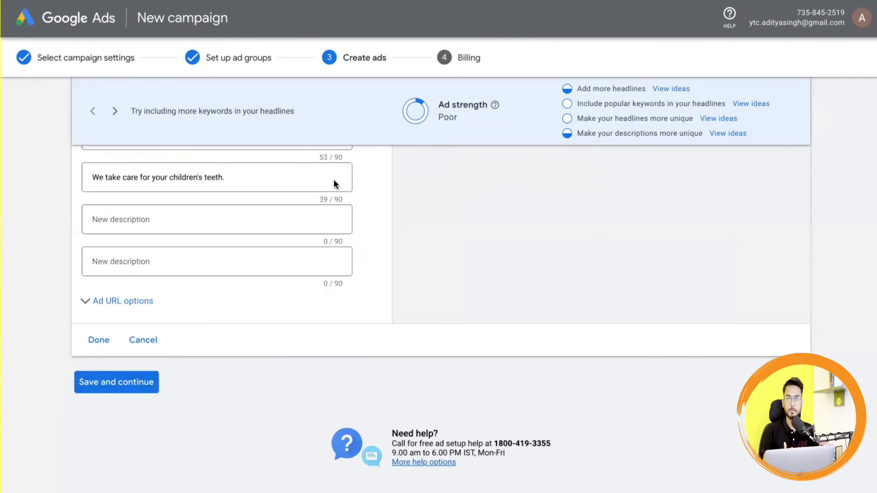
scroll(287, 215, up, 10)
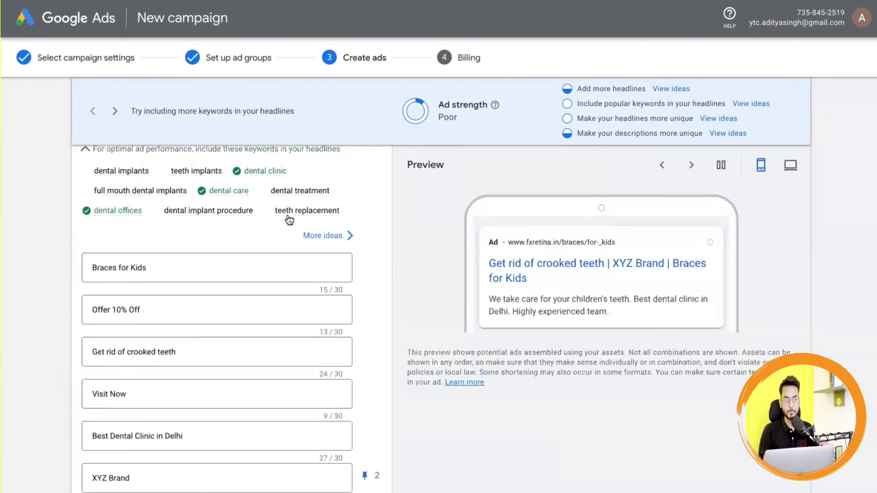
scroll(201, 397, down, 7)
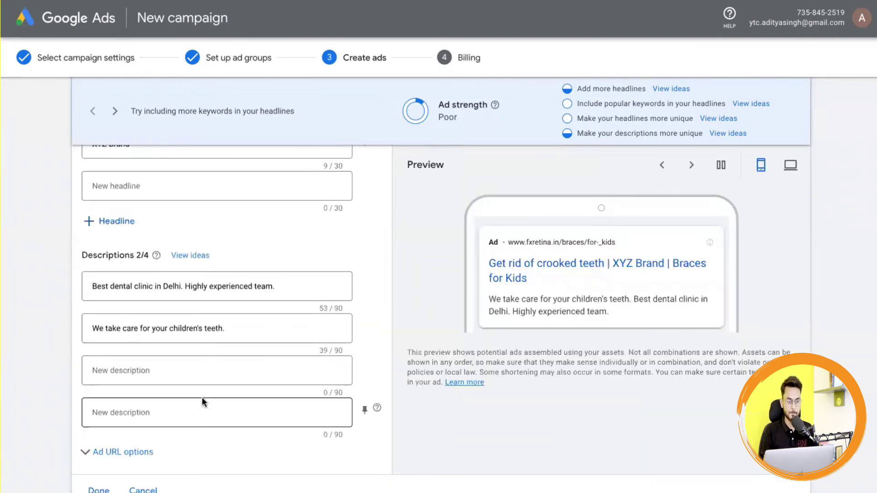
scroll(201, 398, down, 2)
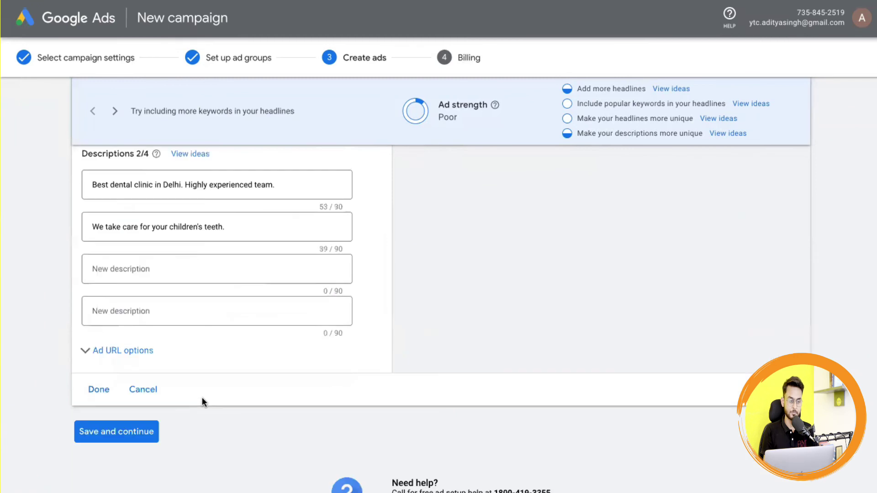
scroll(202, 398, up, 4)
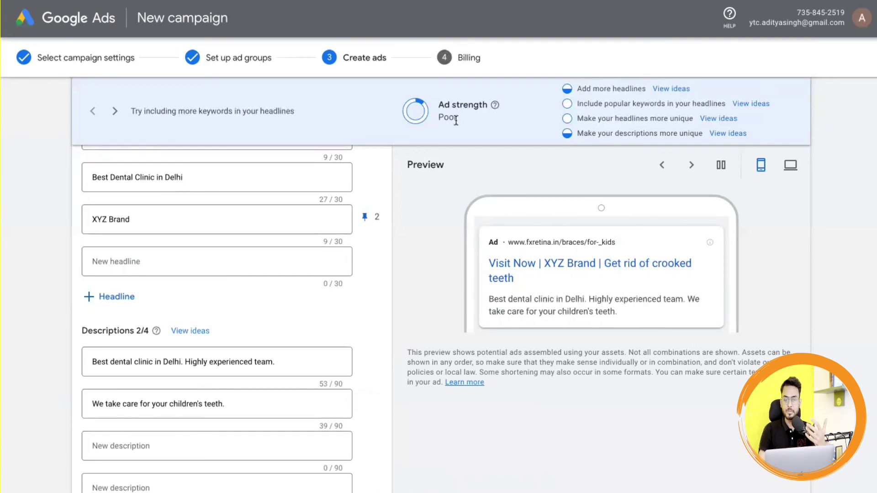
scroll(264, 318, down, 5)
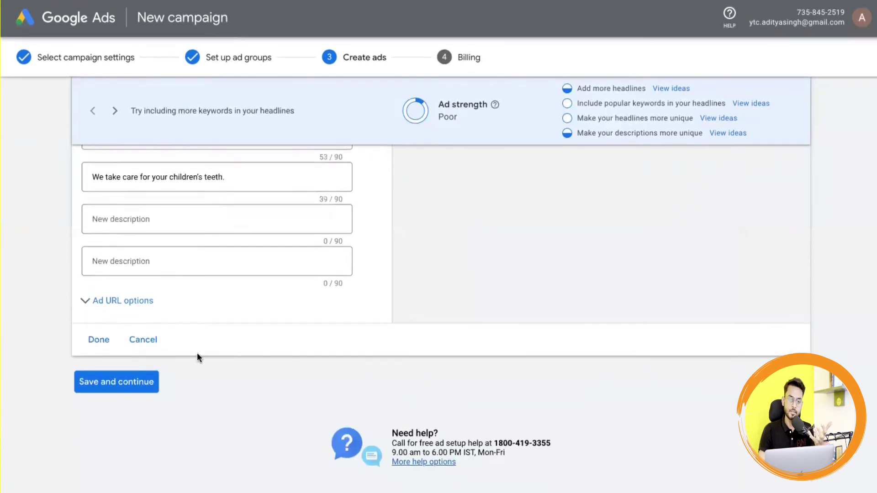
click(131, 393)
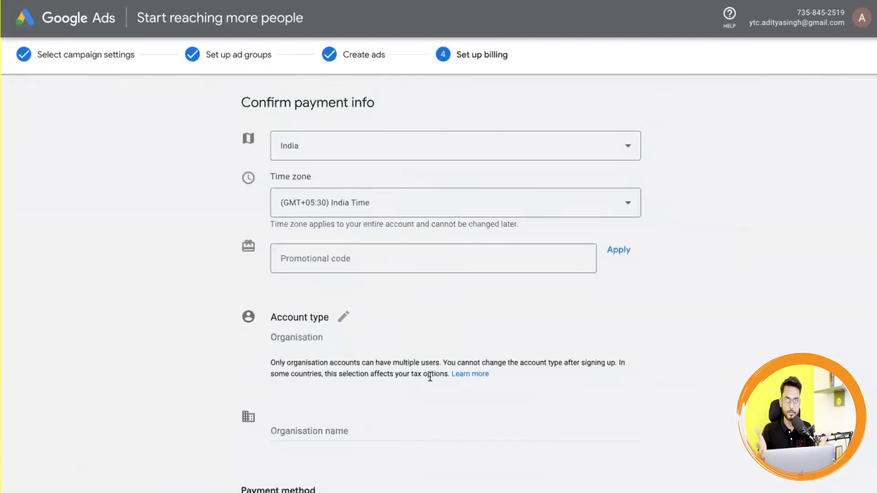
- Examine the available account types in the payment info and the note about multiple users on organisation accounts
scroll(418, 367, down, 2)
click(342, 233)
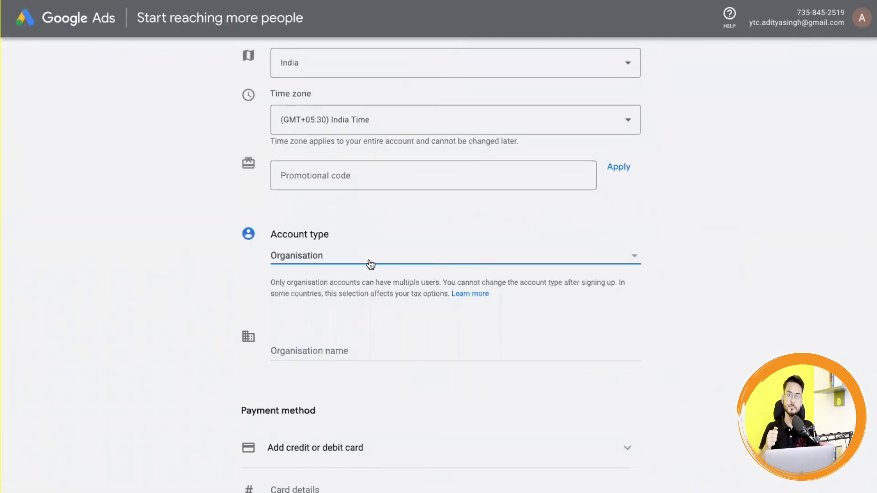
click(361, 261)
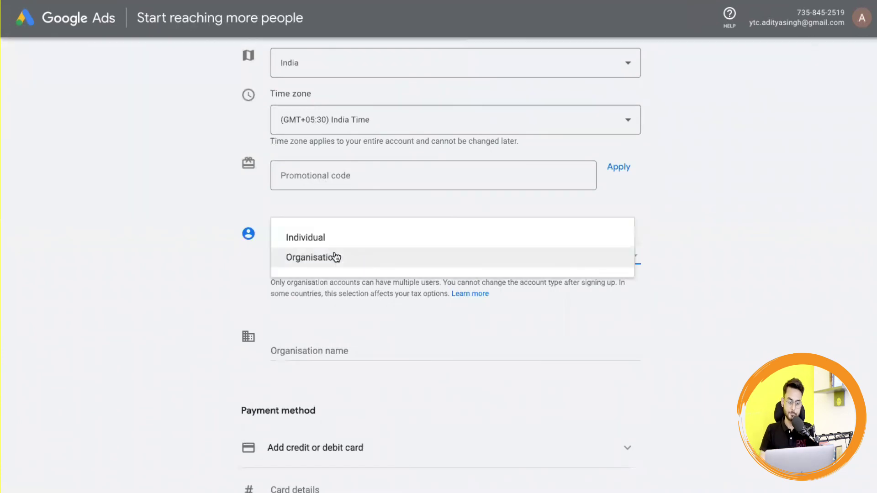
click(221, 299)
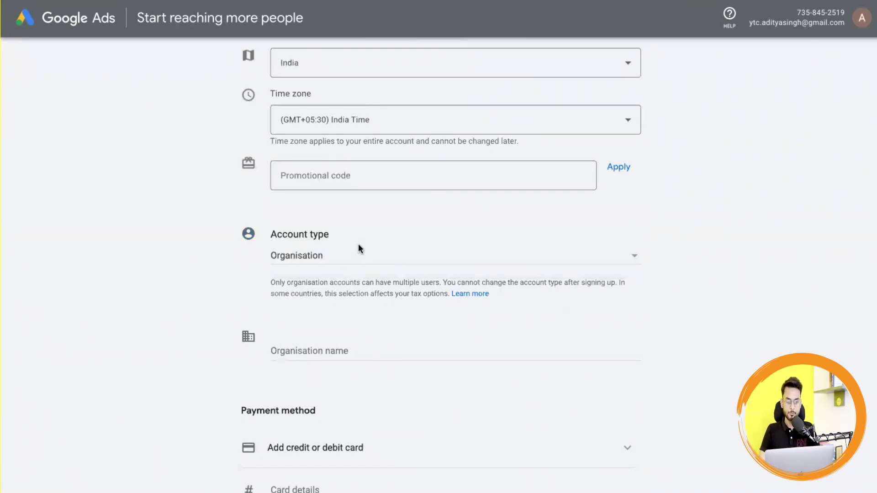
click(352, 257)
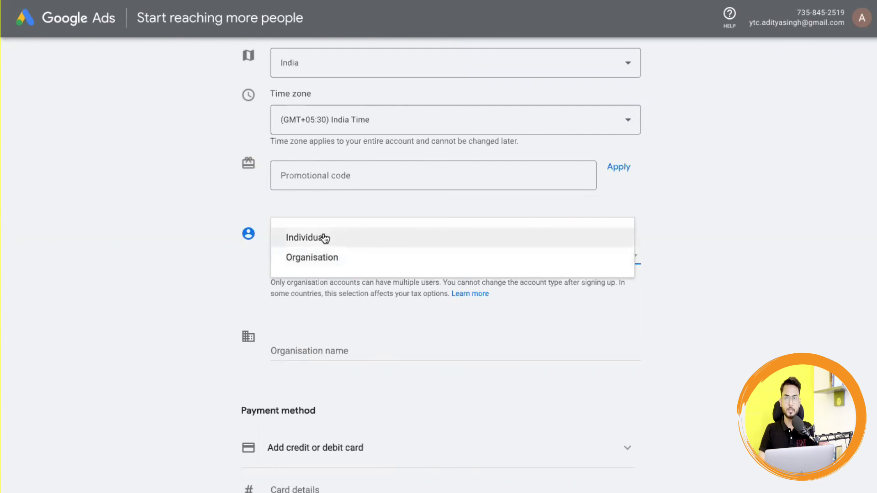
click(209, 270)
scroll(210, 270, down, 3)
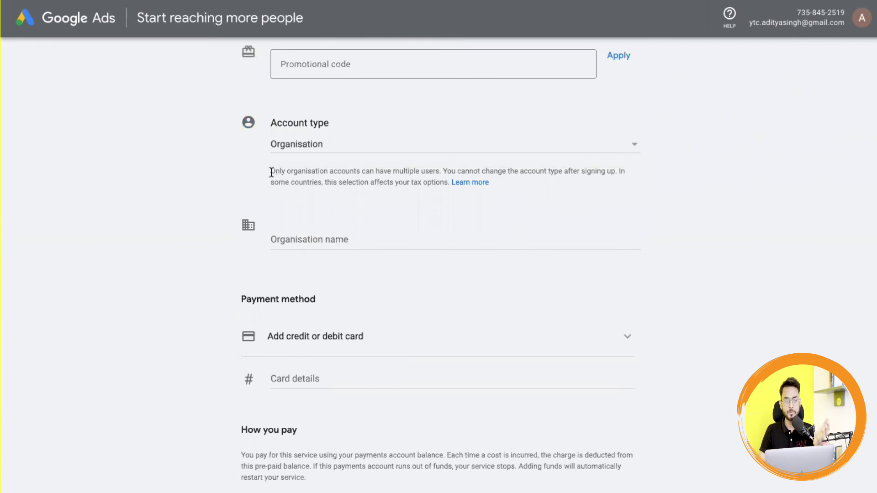
drag(271, 171, 441, 171)
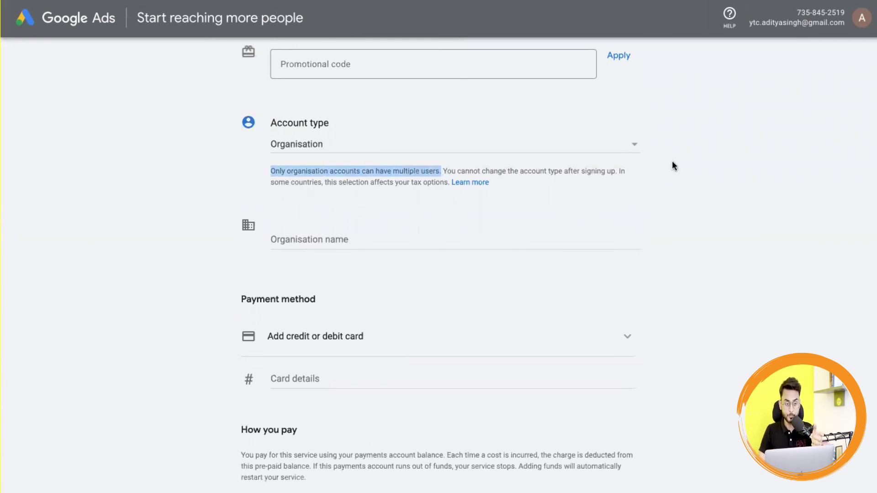
click(701, 158)
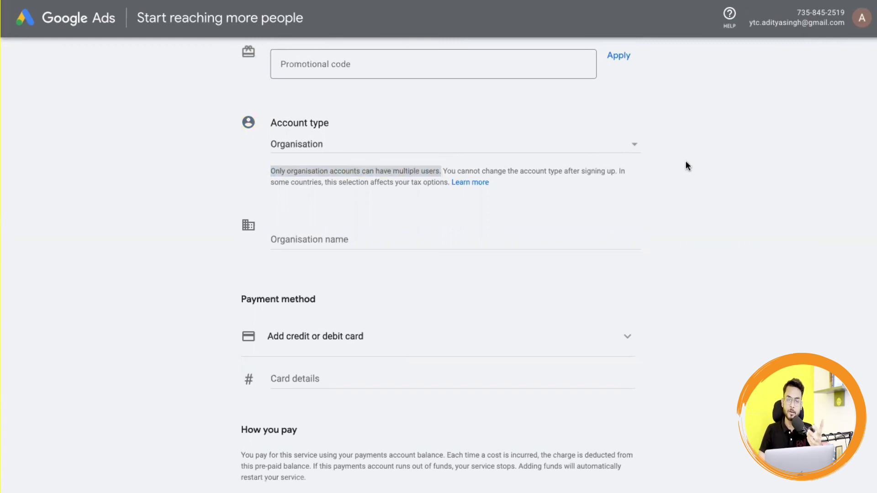
- Switch the account type to Individual, and set it back to Organisation
click(578, 148)
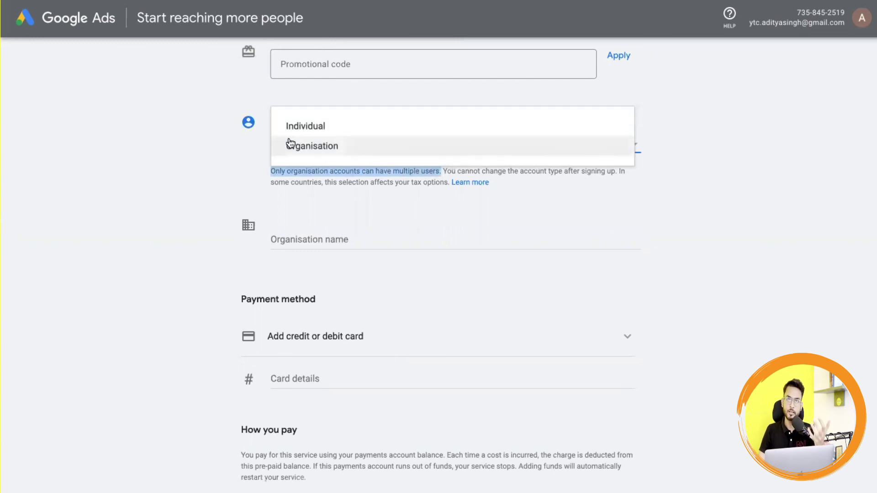
click(307, 133)
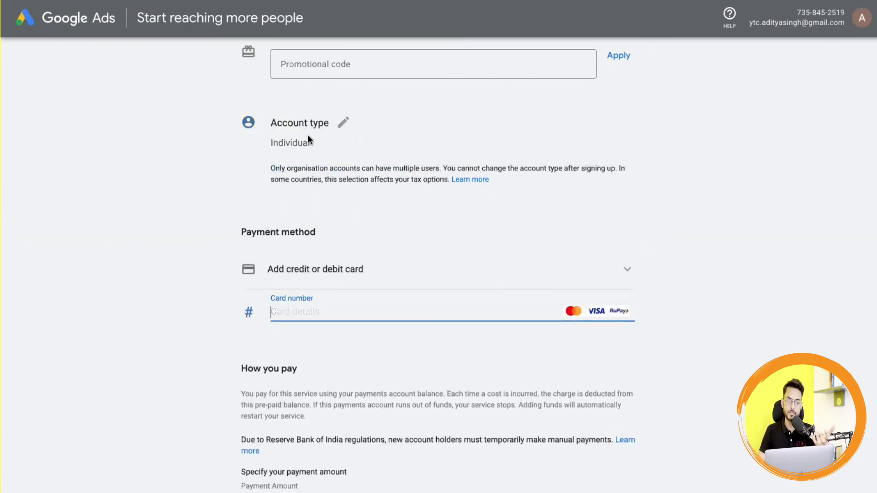
click(343, 123)
click(343, 149)
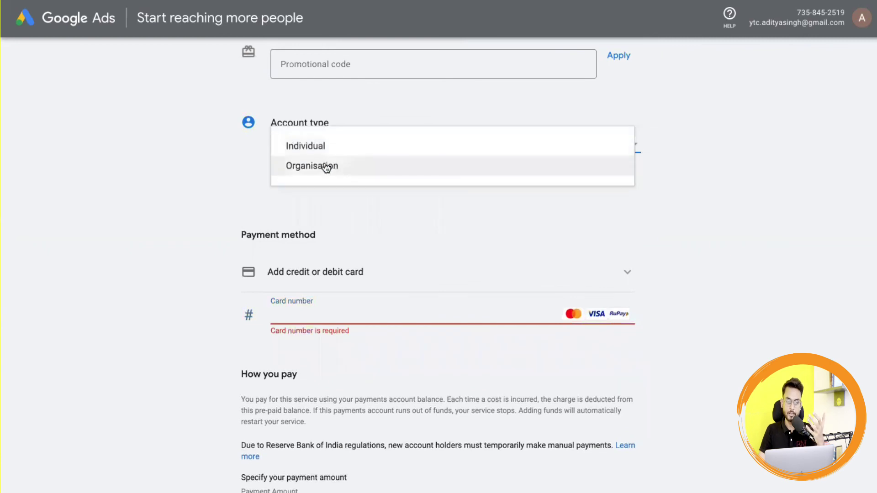
click(327, 166)
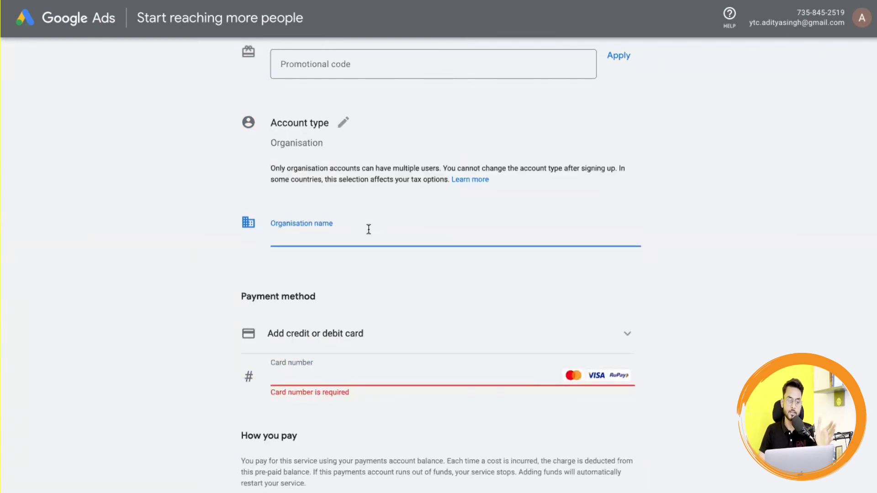
- Enter "Fx Retina" as the organisation name
text(Fx Retina)
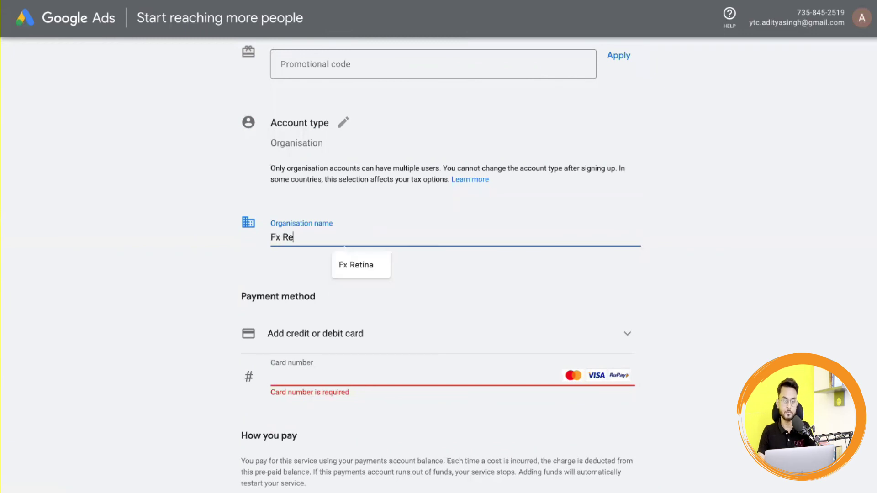
click(820, 313)
- Choose the Paytm wallet as the payment method and expand its name and address details
scroll(570, 203, down, 7)
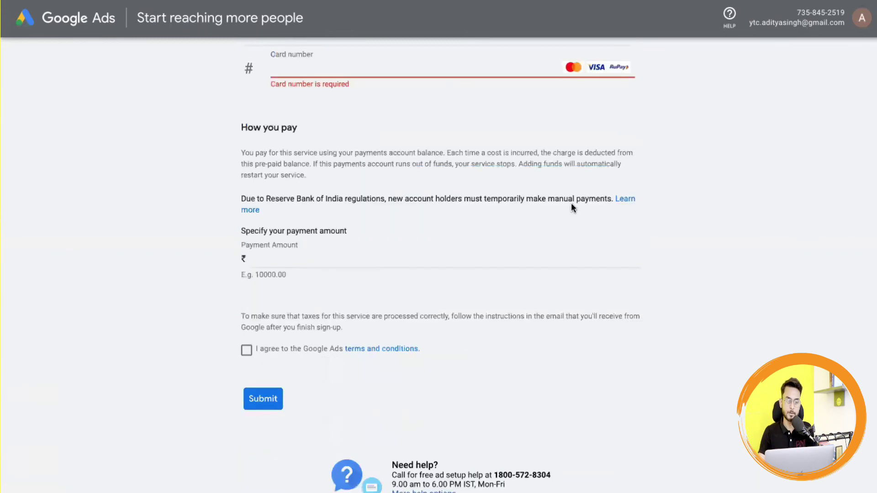
scroll(479, 165, up, 2)
click(358, 97)
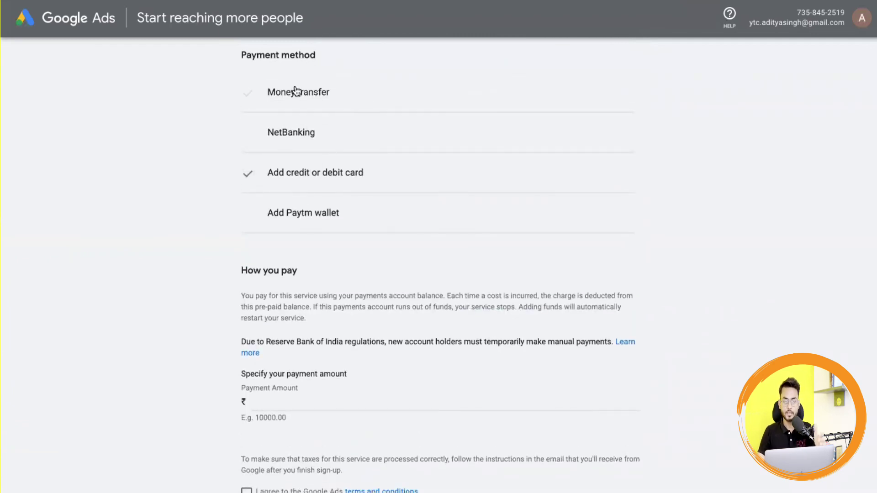
click(294, 216)
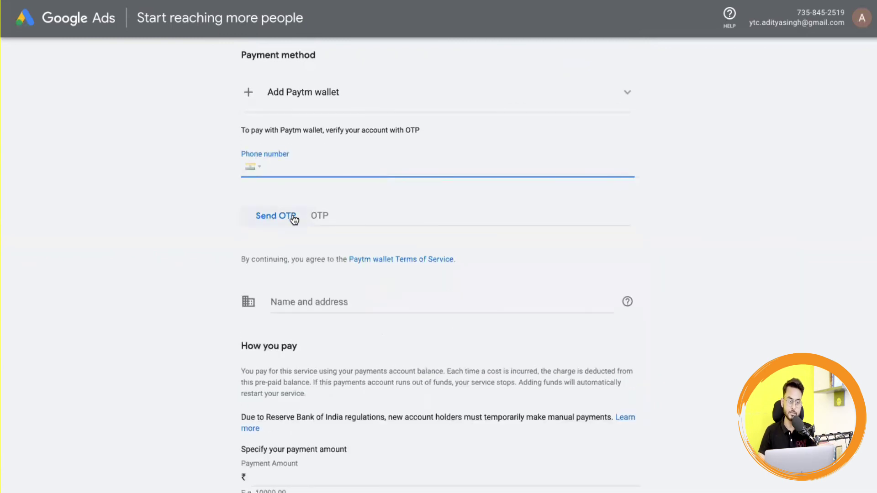
click(357, 228)
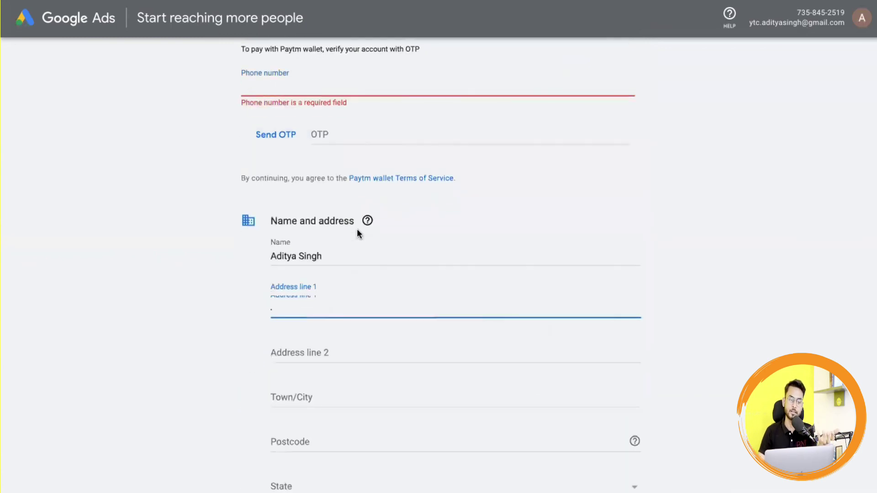
- Set the payment amount to ₹1,000 and agree to the Google Ads terms and conditions
scroll(335, 143, down, 3)
scroll(299, 333, down, 3)
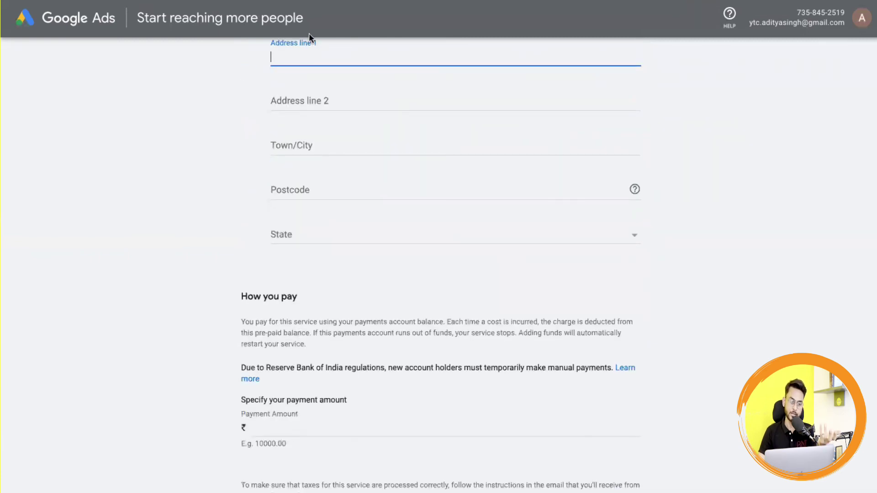
scroll(292, 173, down, 3)
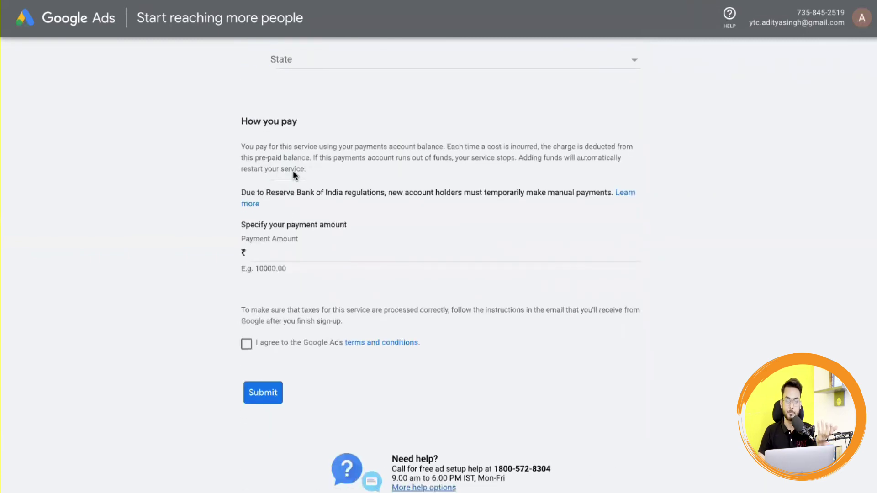
click(271, 256)
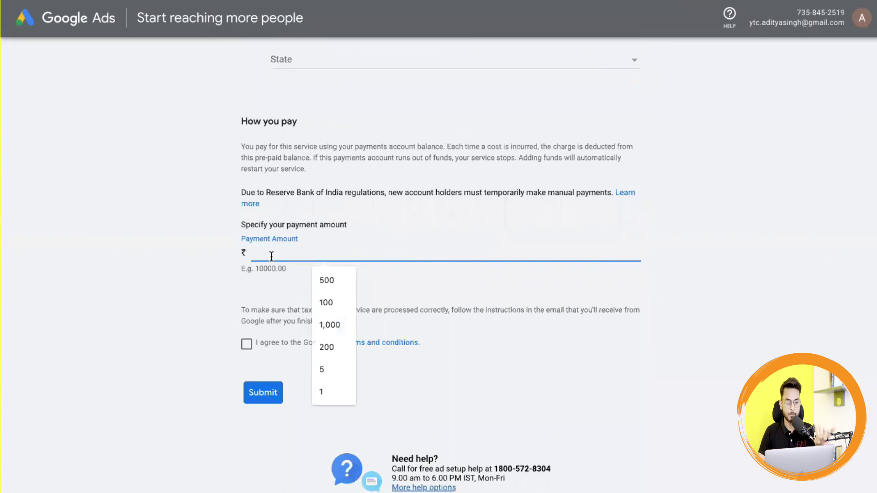
text(20)
key(BackSpace)
key(BackSpace)
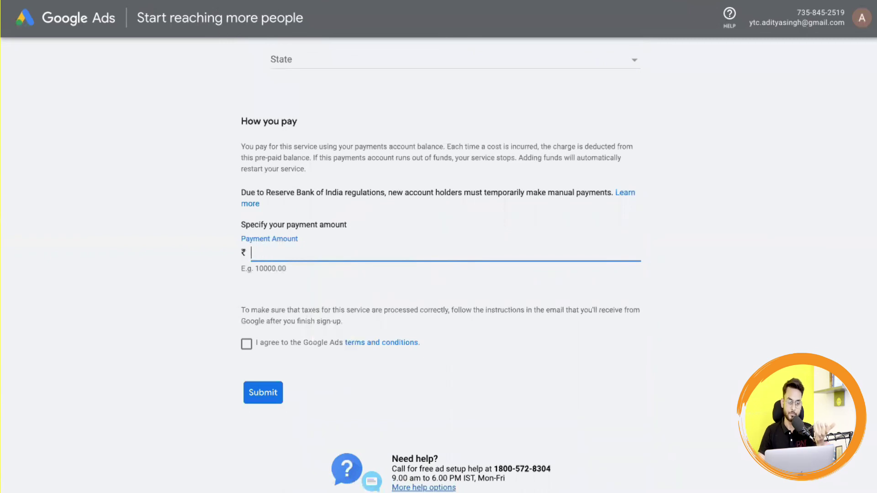
text(1,000)
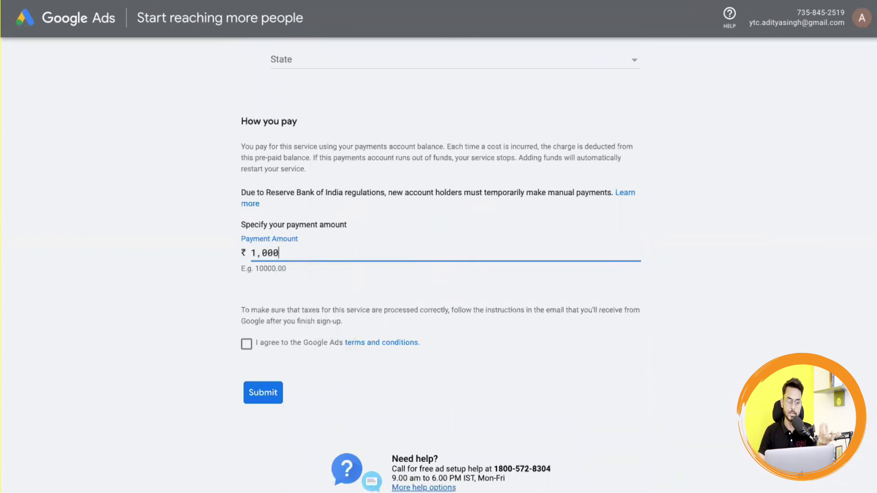
click(777, 317)
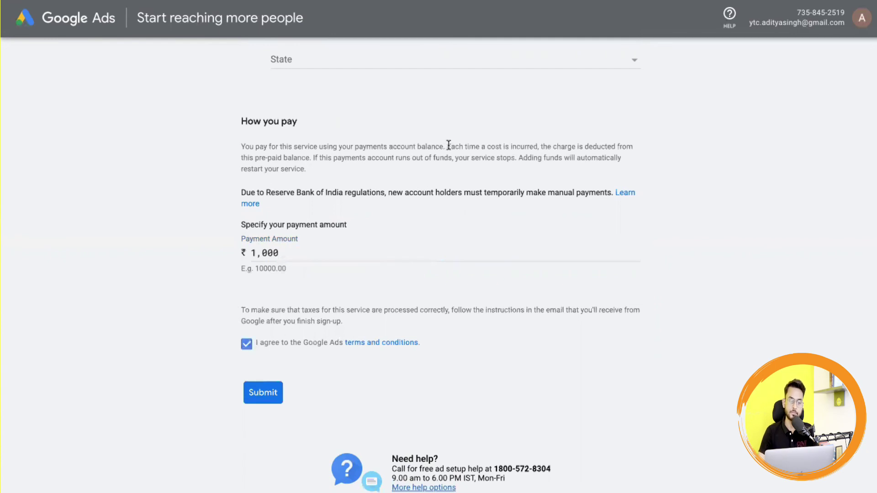
scroll(448, 145, up, 15)
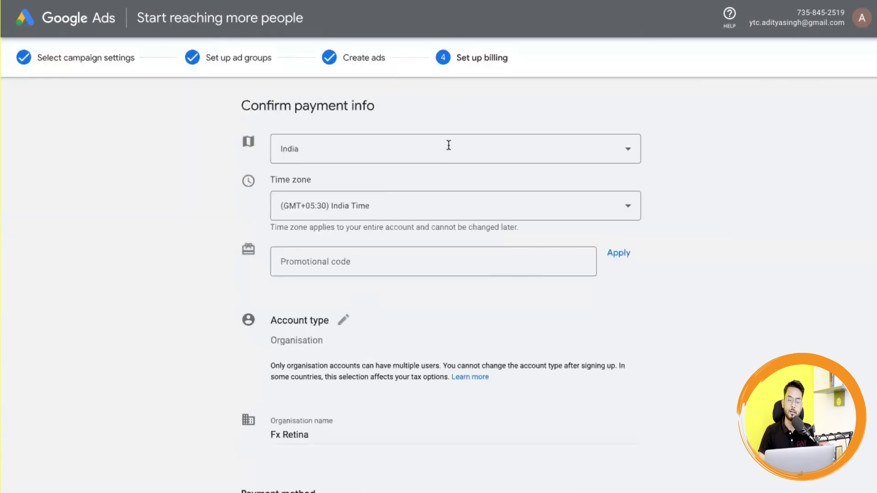